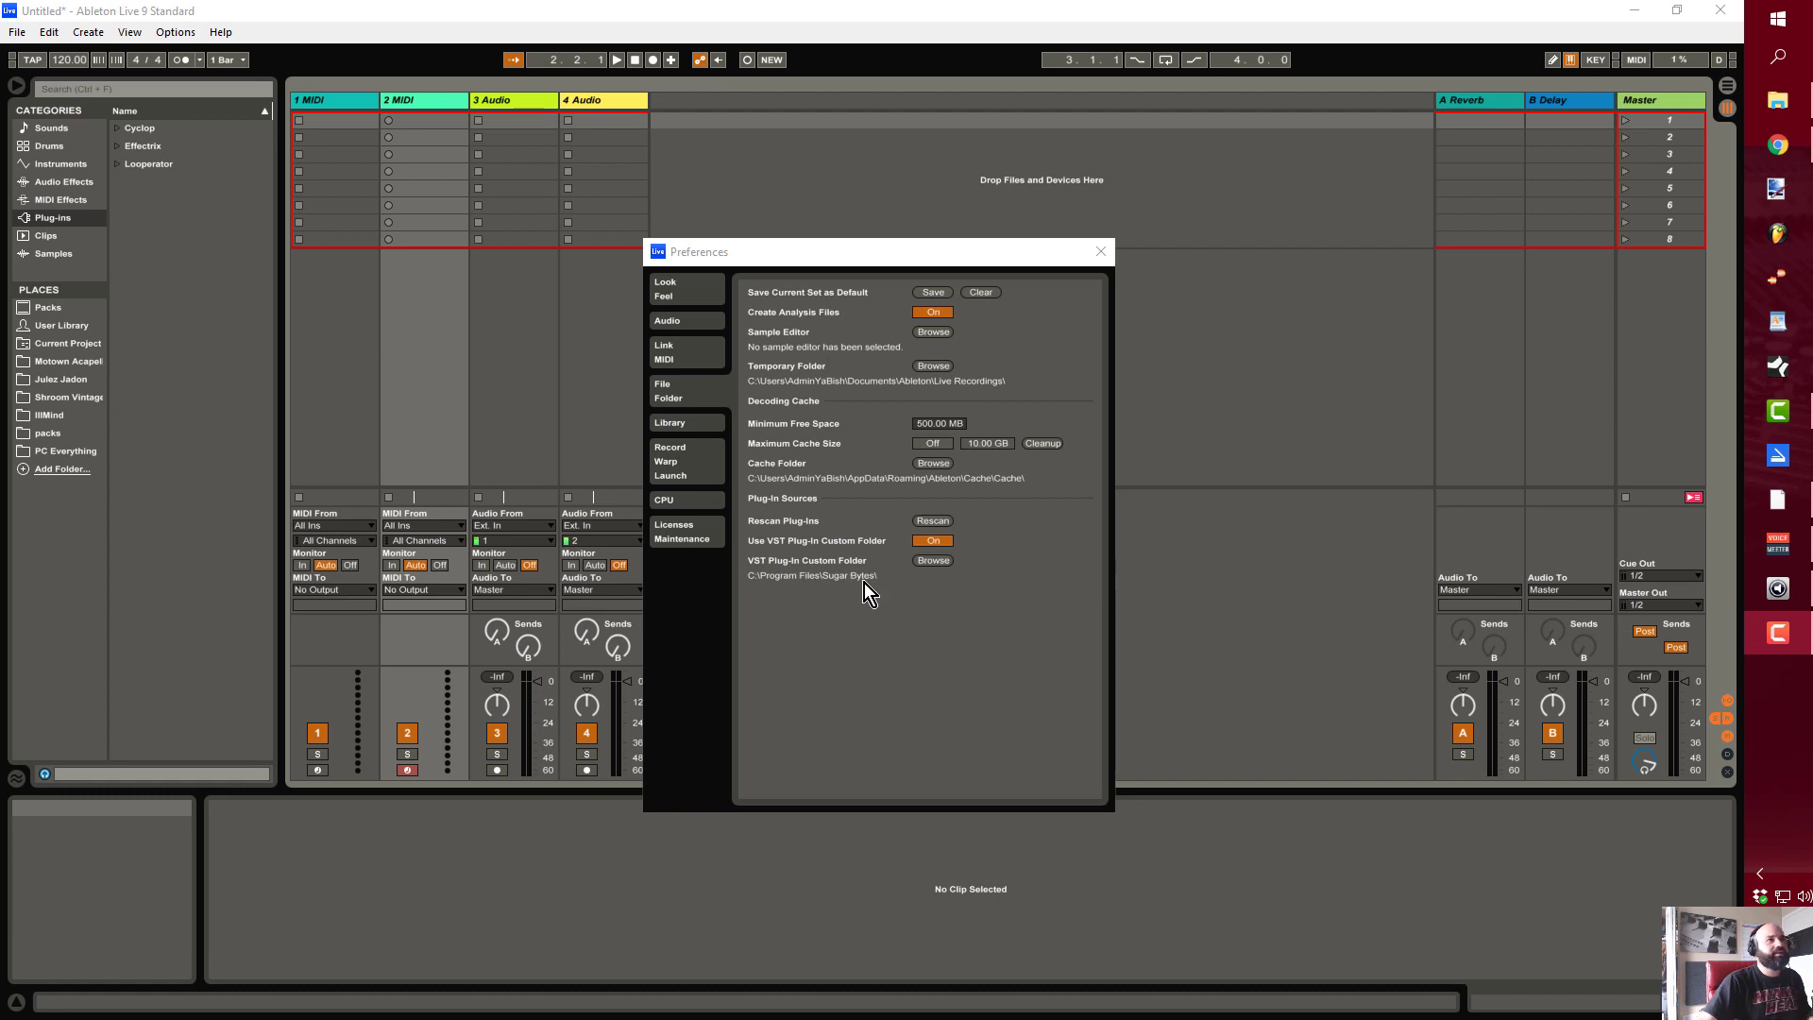
- Choose C:\Program Files\Steinberg as the VST plug-in custom folder to start the plug-in scan
click(933, 561)
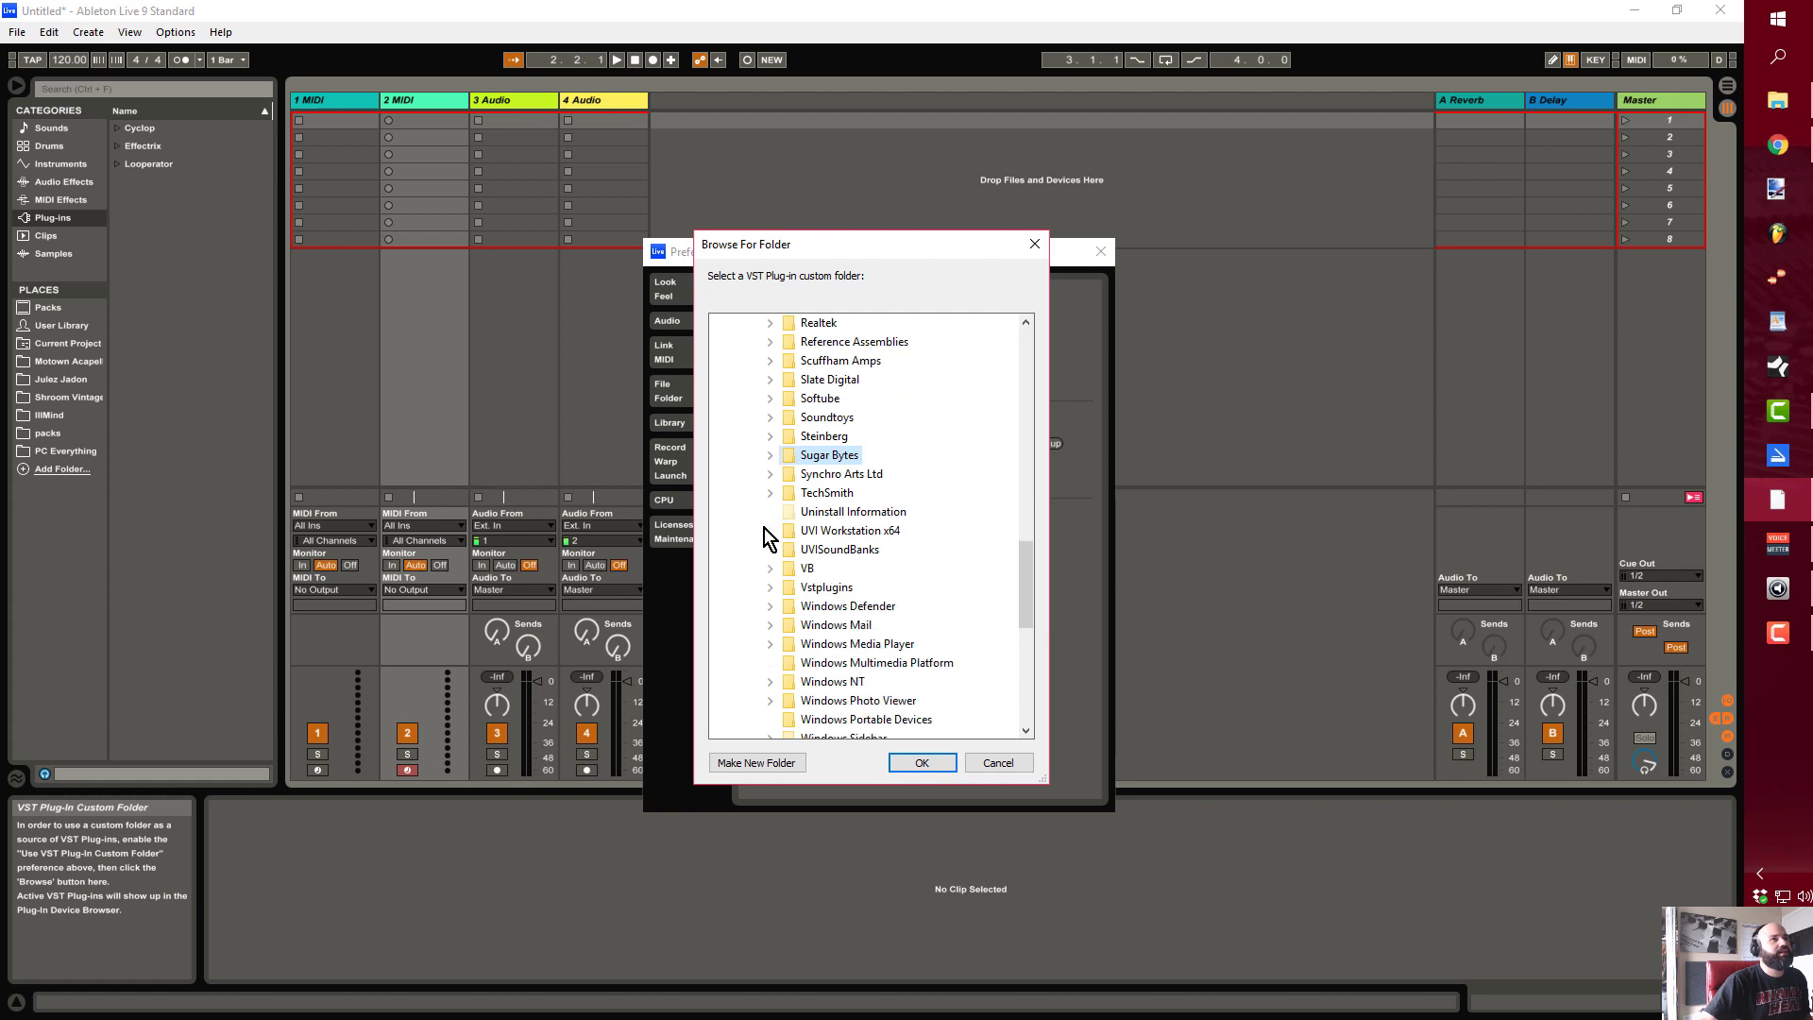
scroll(763, 529, down, 4)
scroll(763, 529, up, 2)
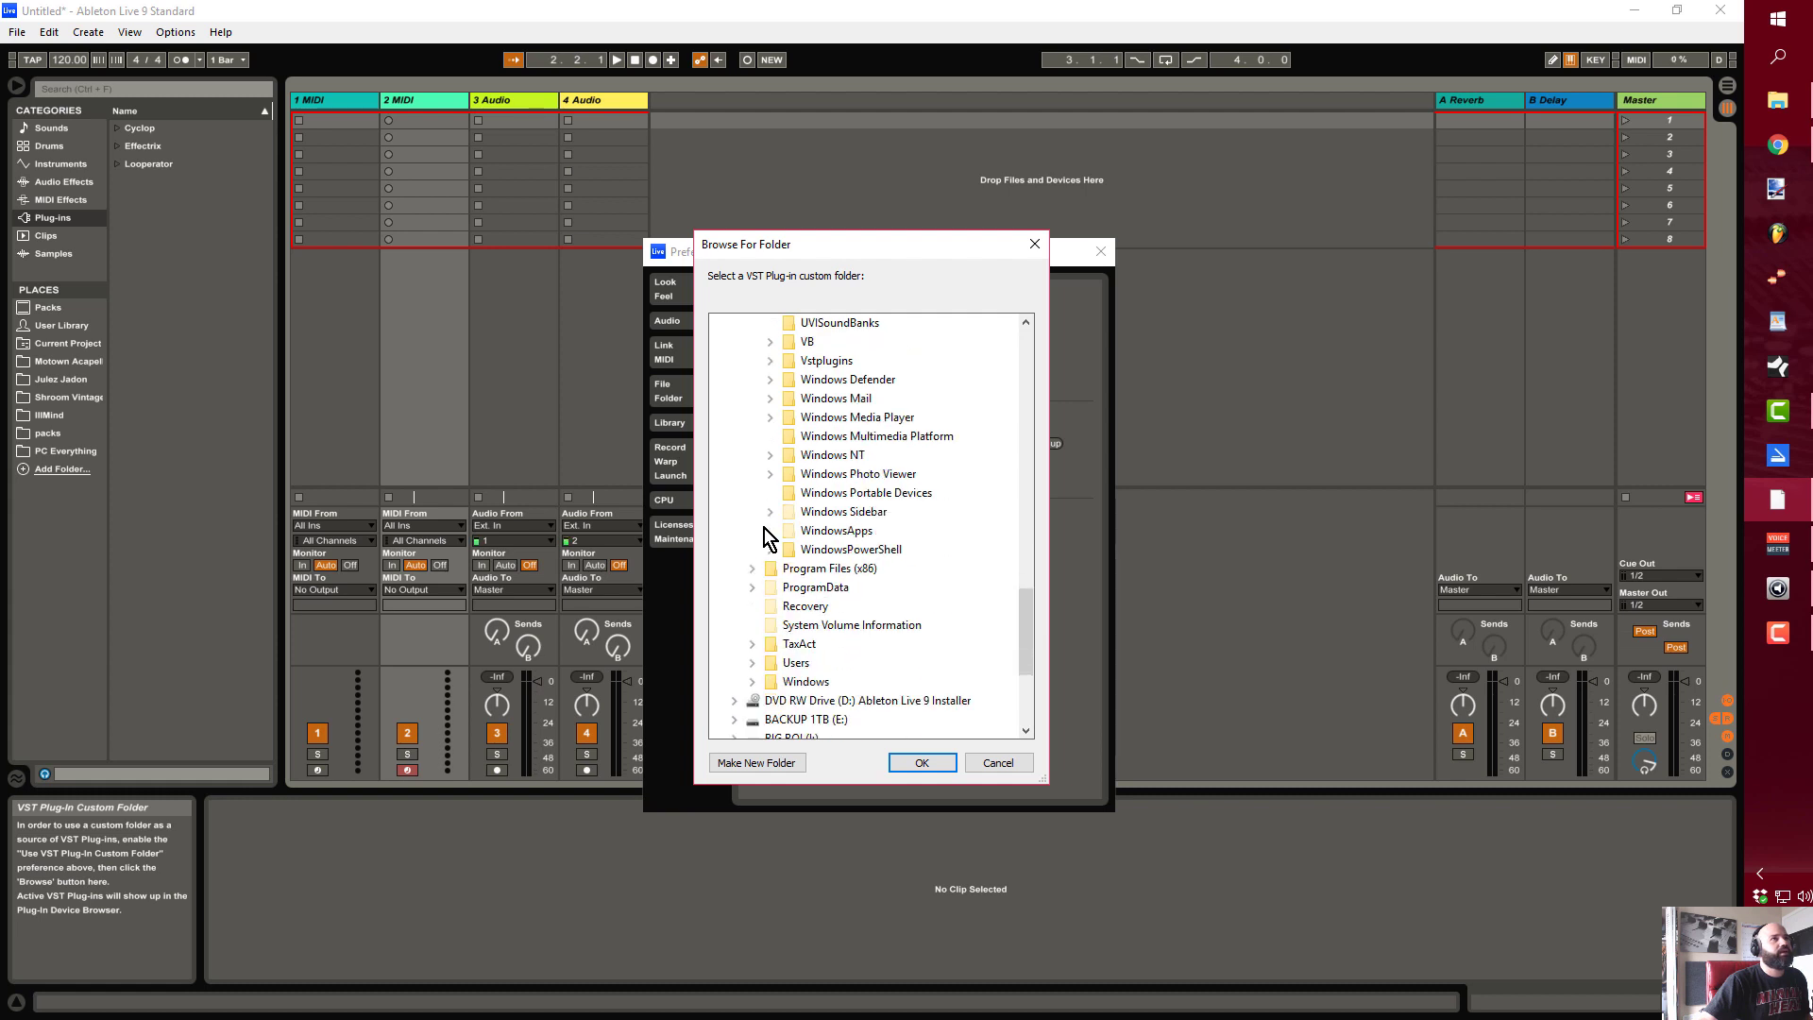
scroll(763, 529, up, 4)
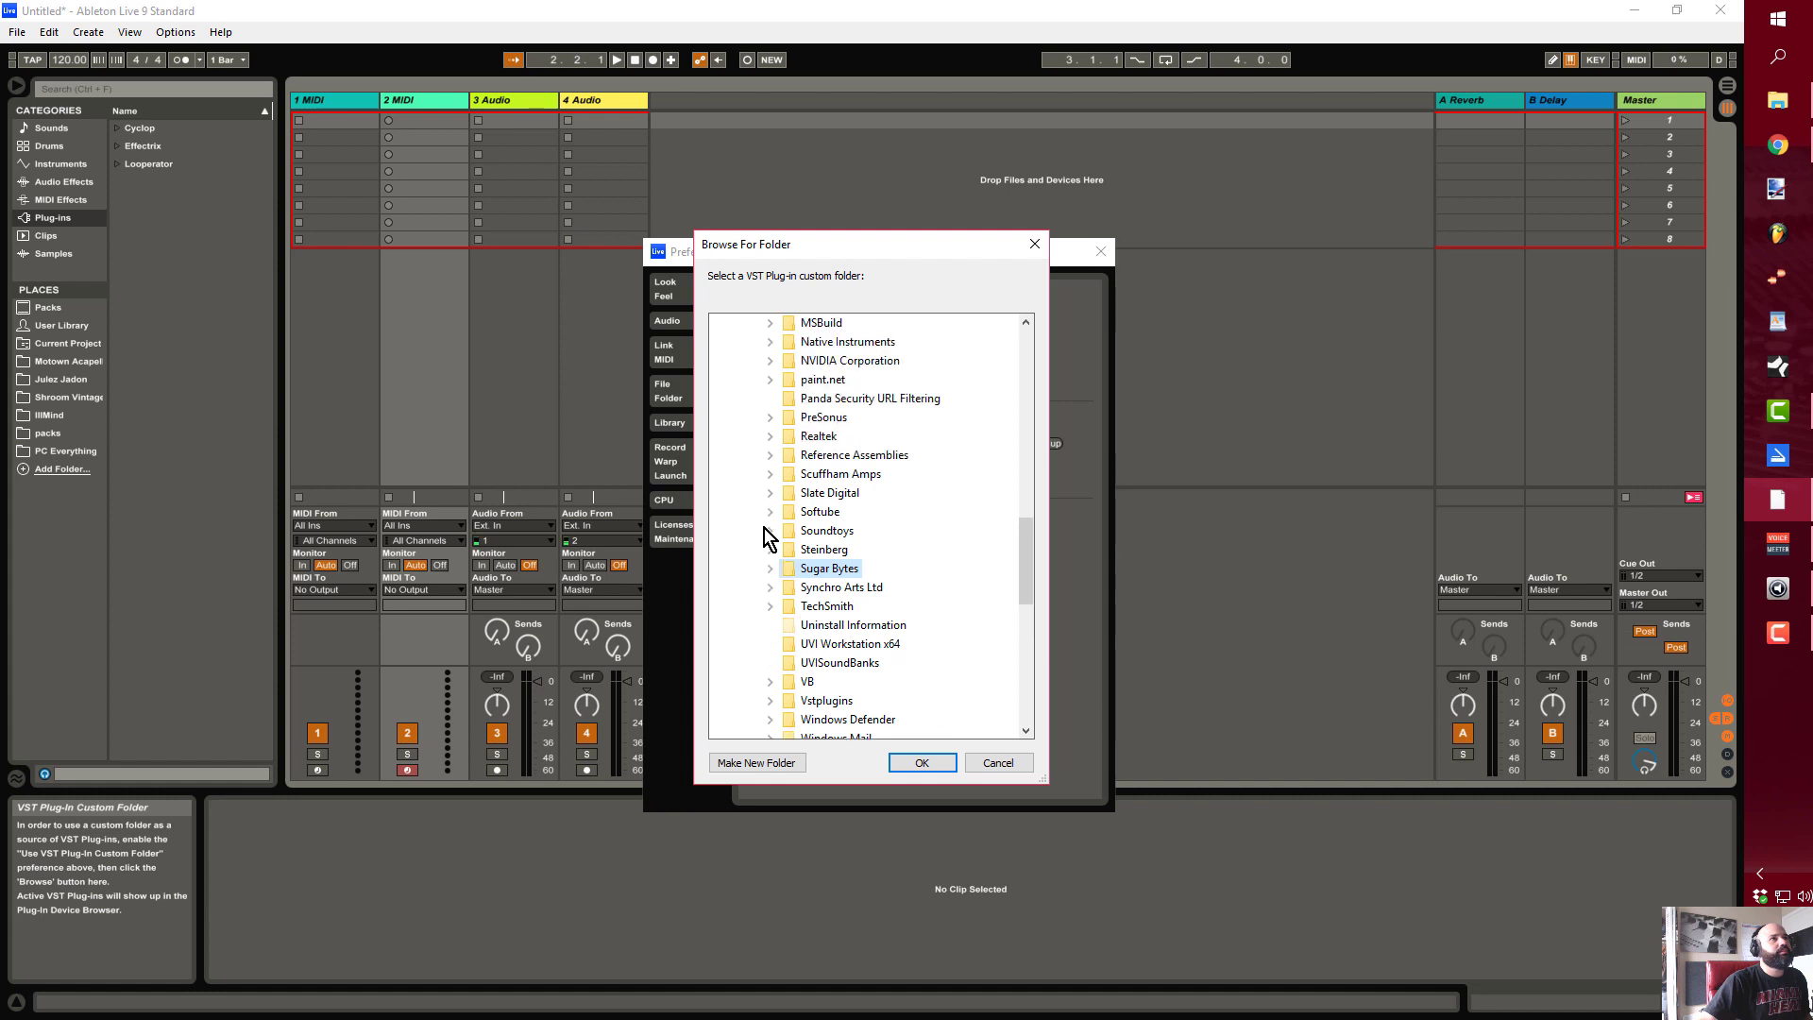
scroll(763, 529, up, 5)
scroll(763, 529, down, 4)
scroll(763, 528, up, 7)
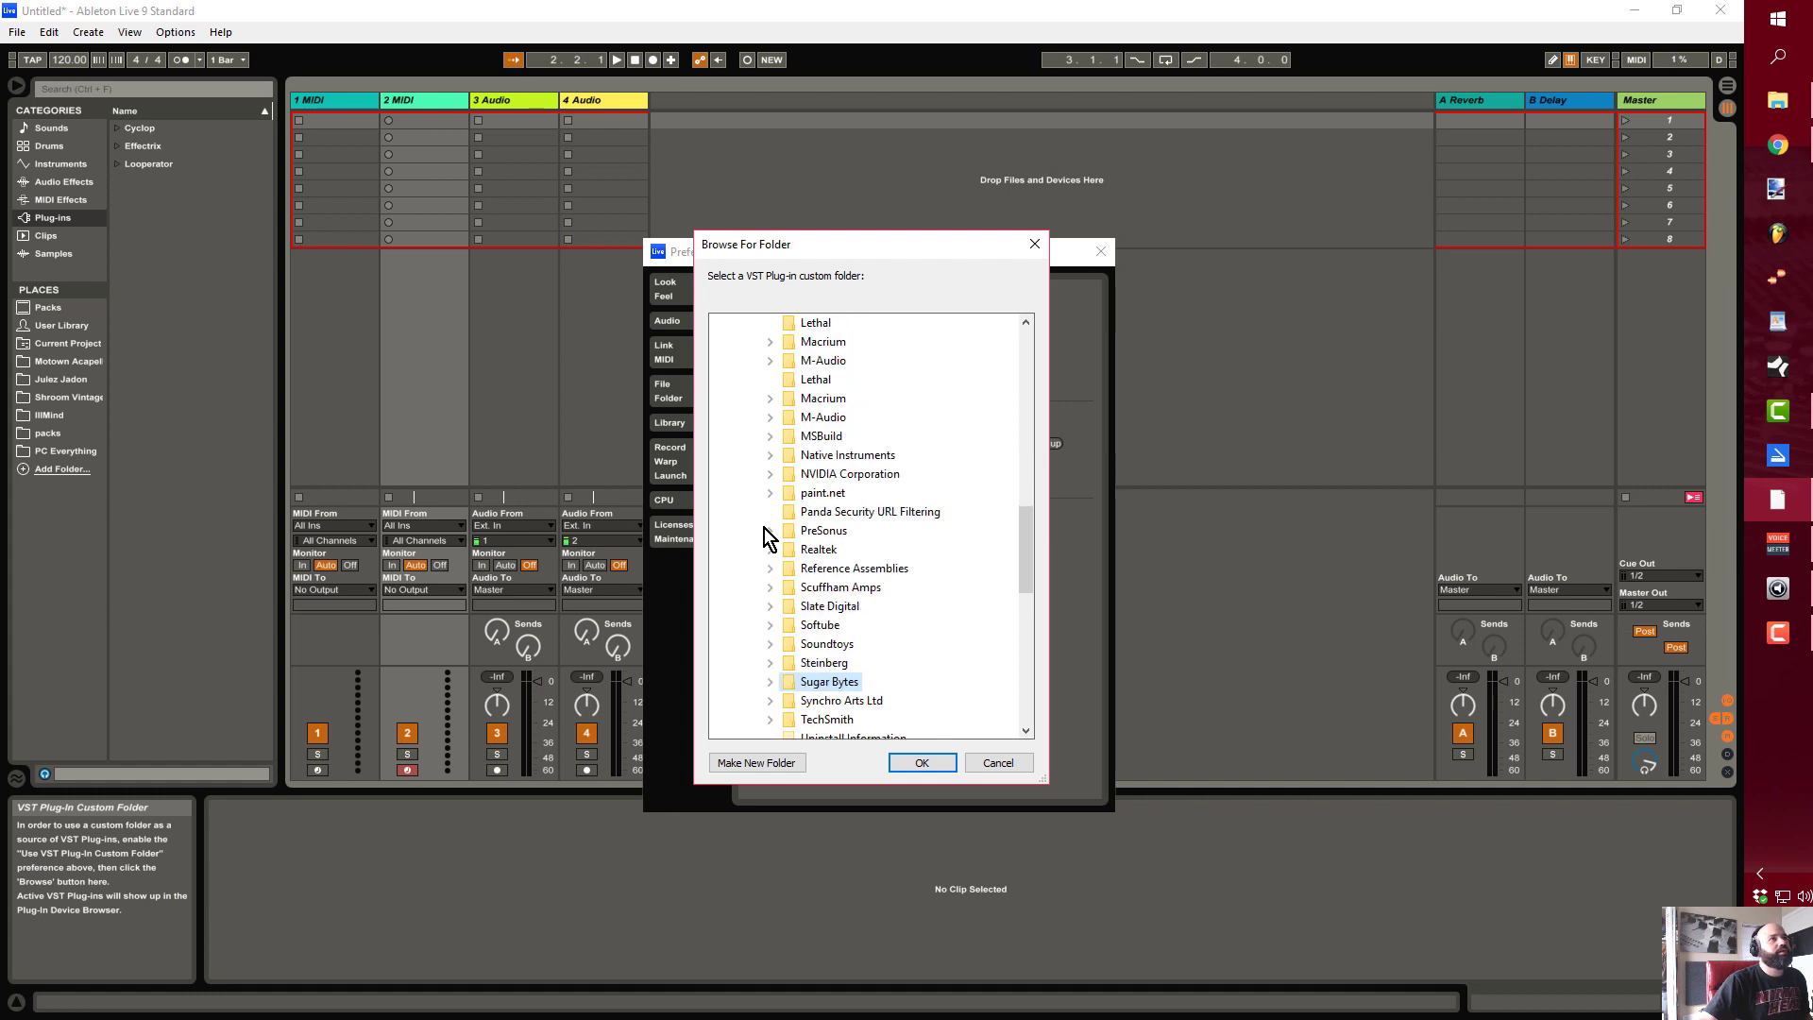
scroll(763, 529, down, 10)
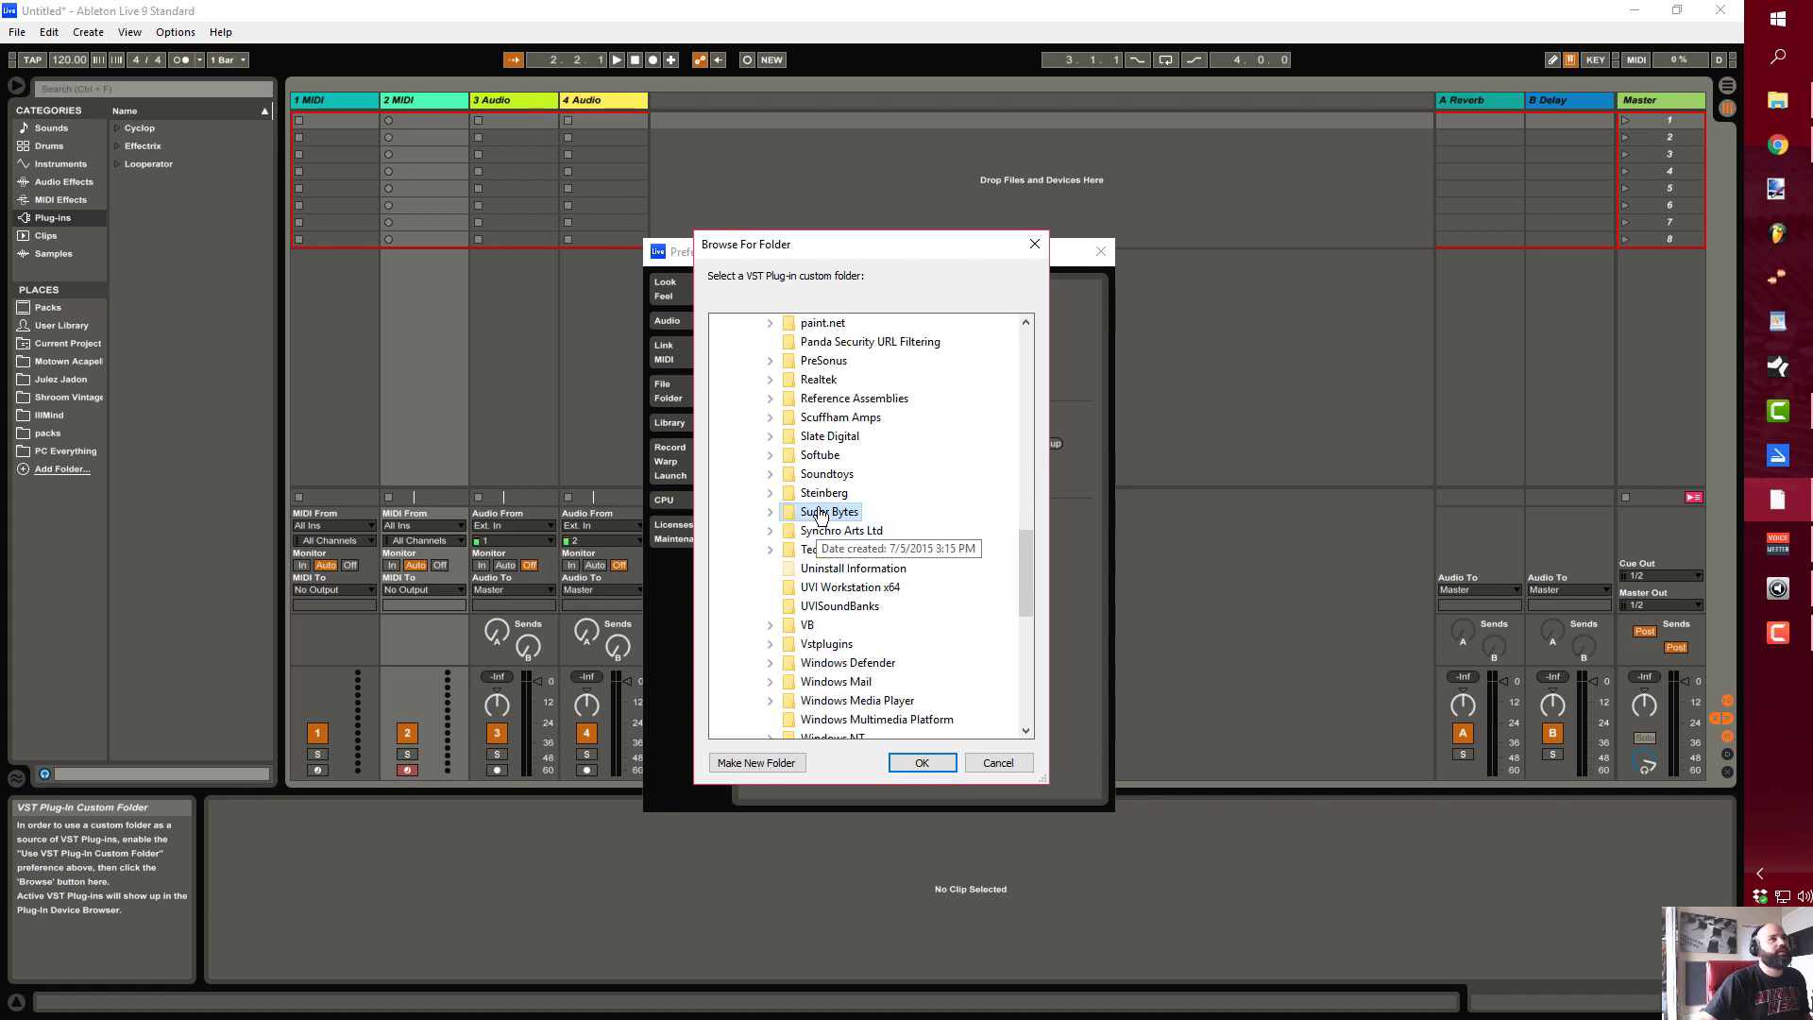
click(821, 492)
scroll(793, 559, up, 4)
scroll(793, 562, down, 2)
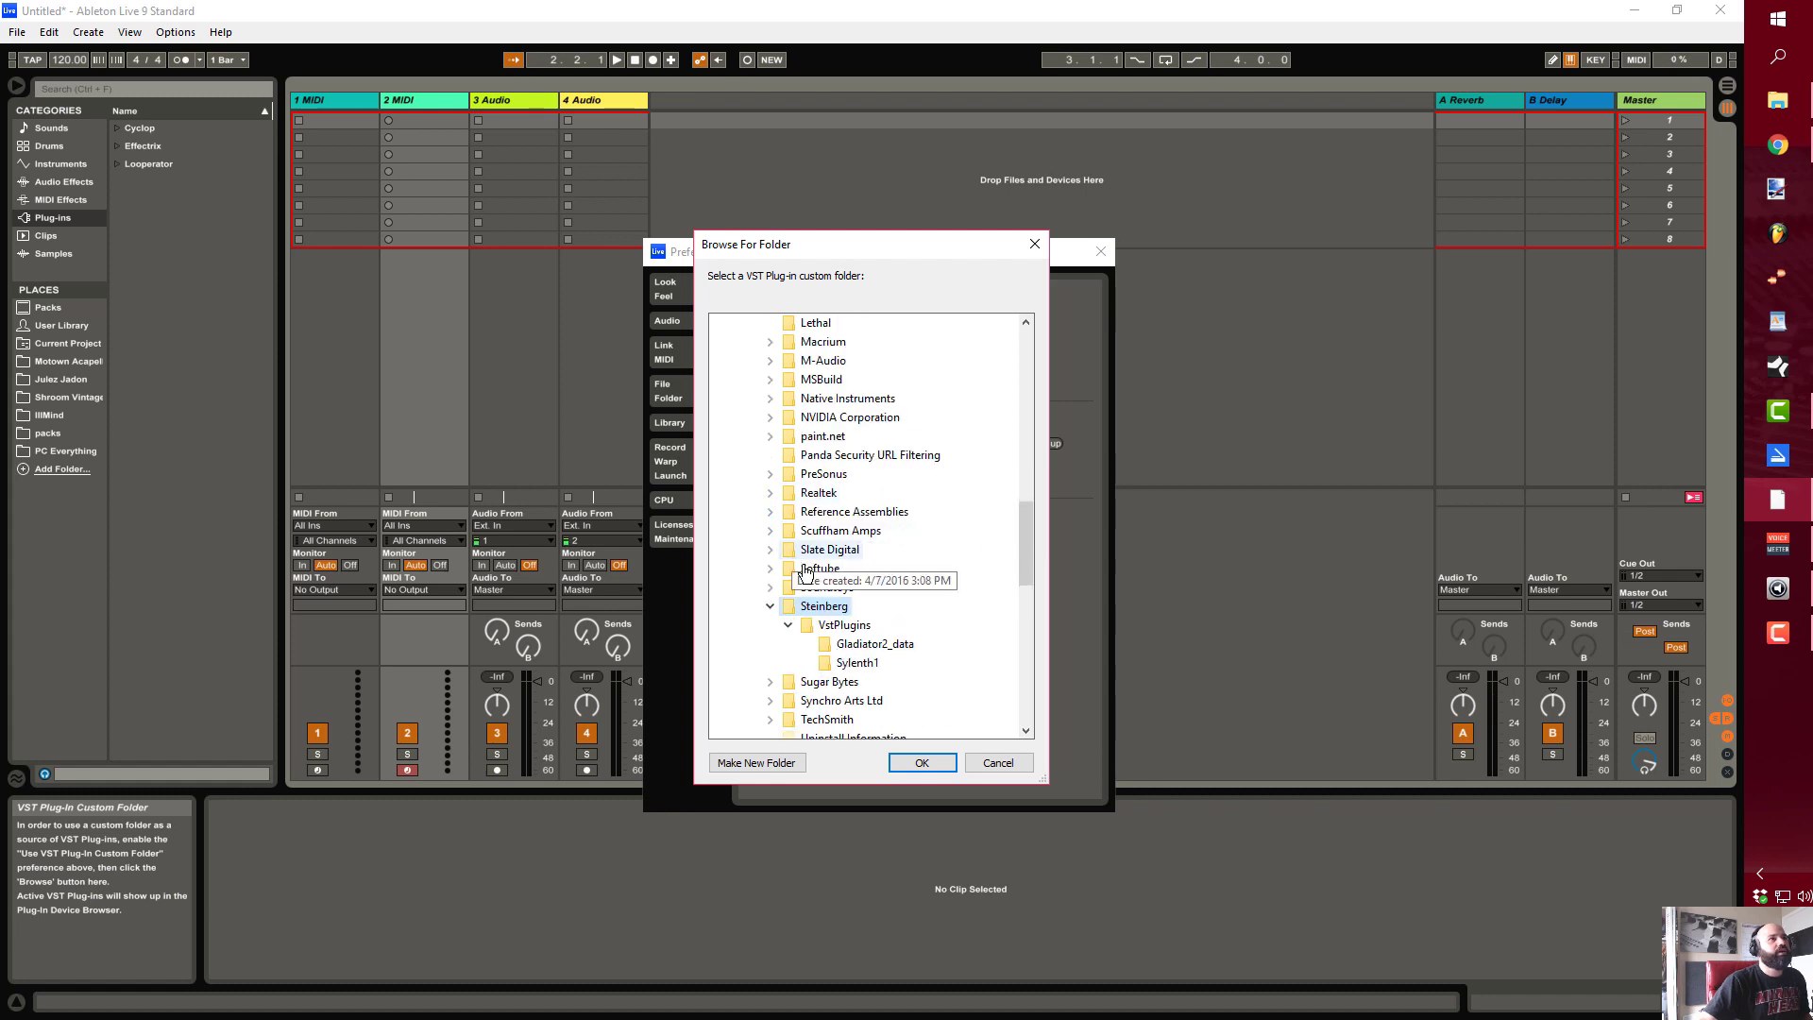
click(923, 763)
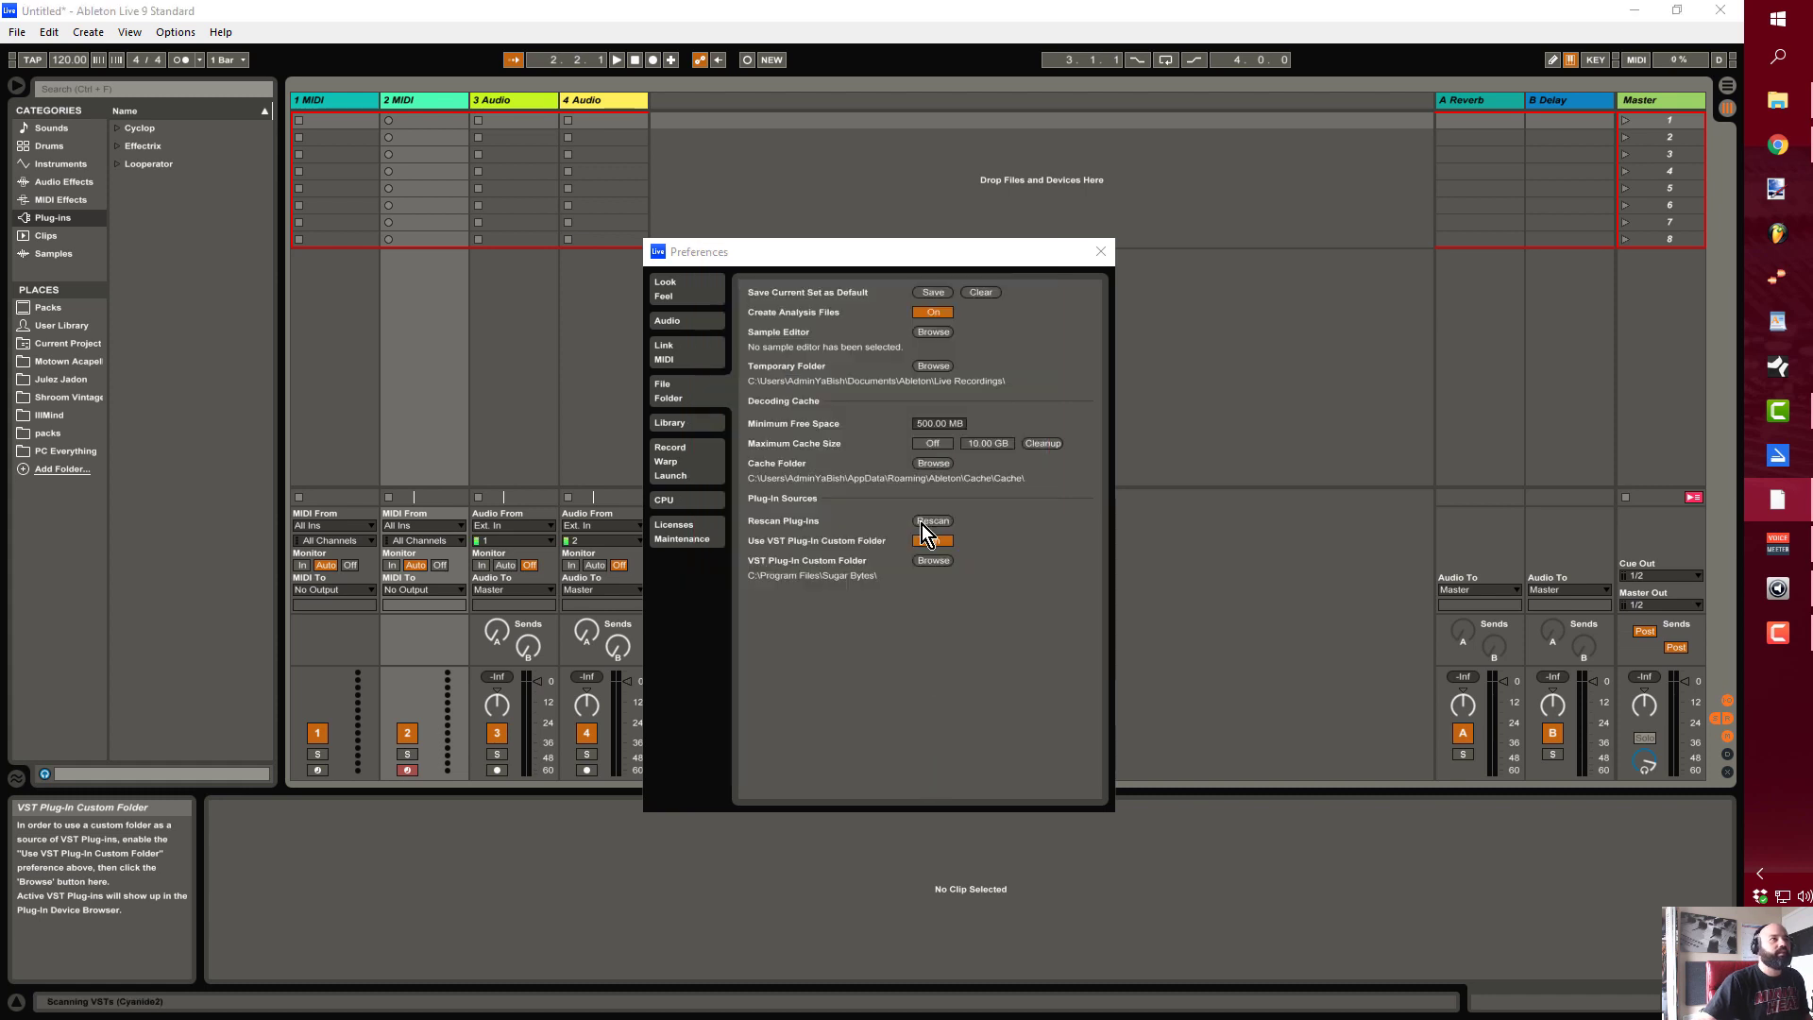
- Dismiss the JBridge error, allow Ableton through the Windows firewall, and move Preferences aside
click(942, 557)
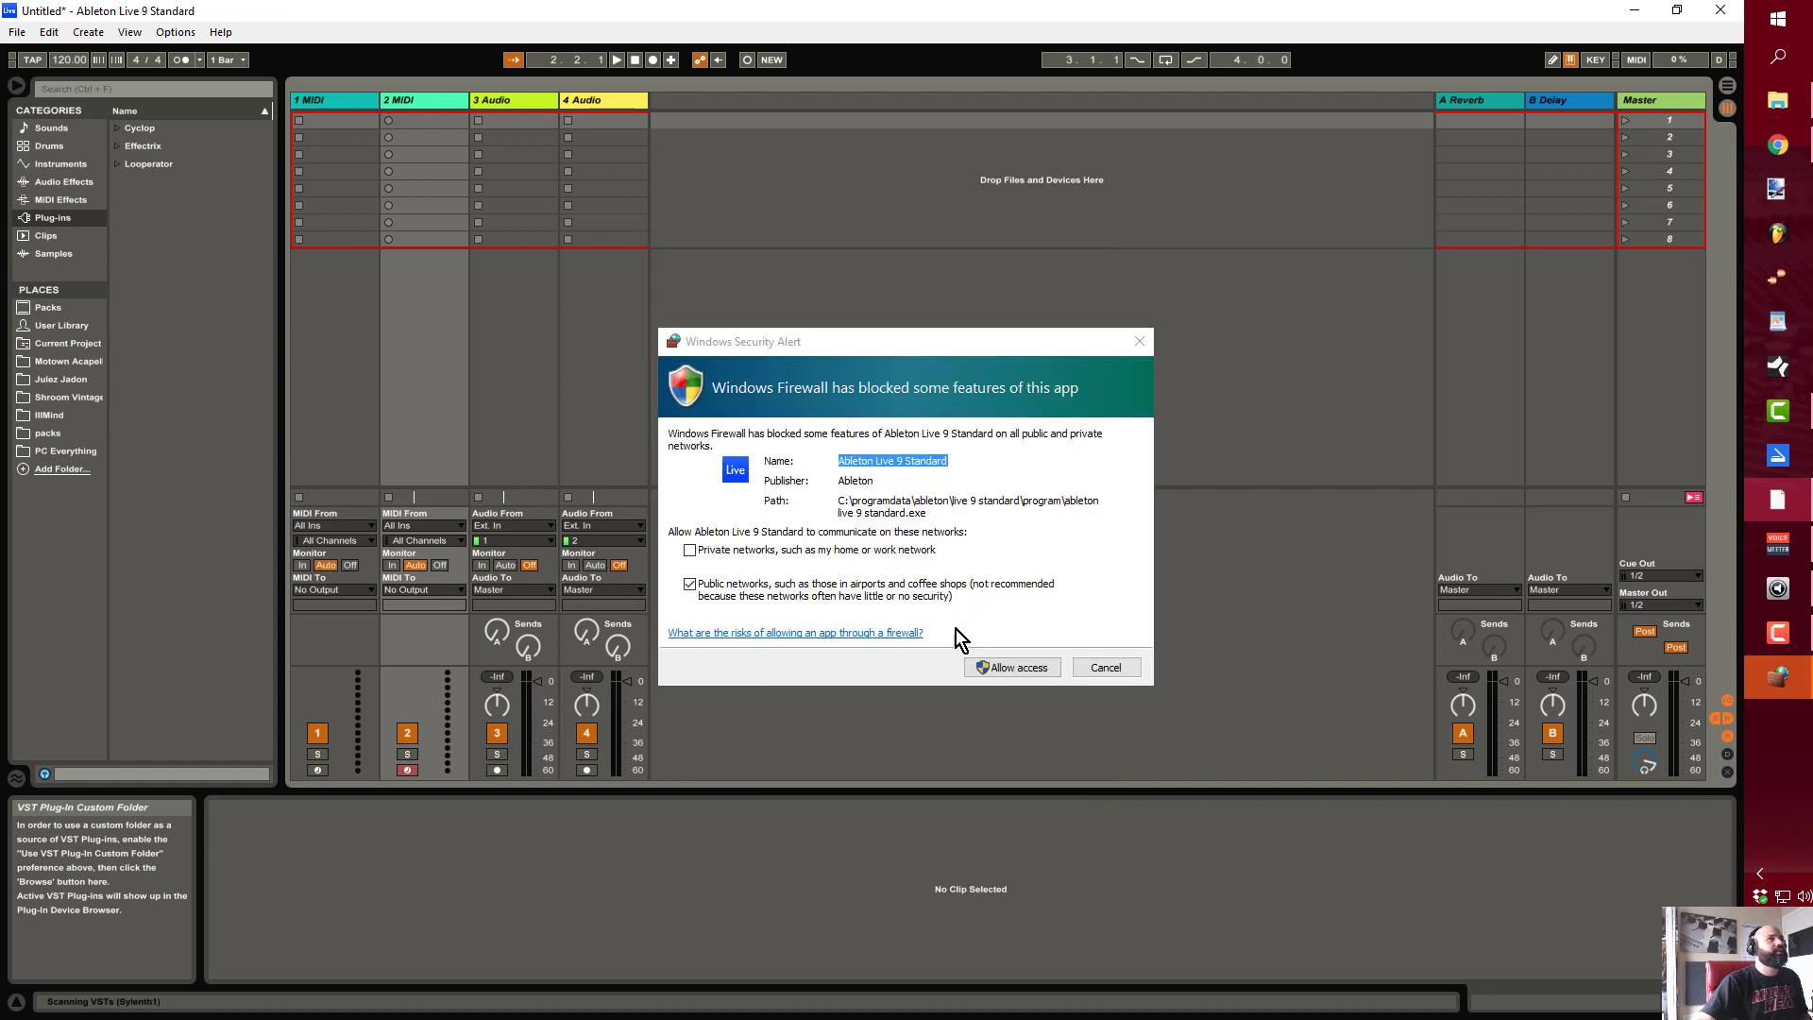
click(1022, 672)
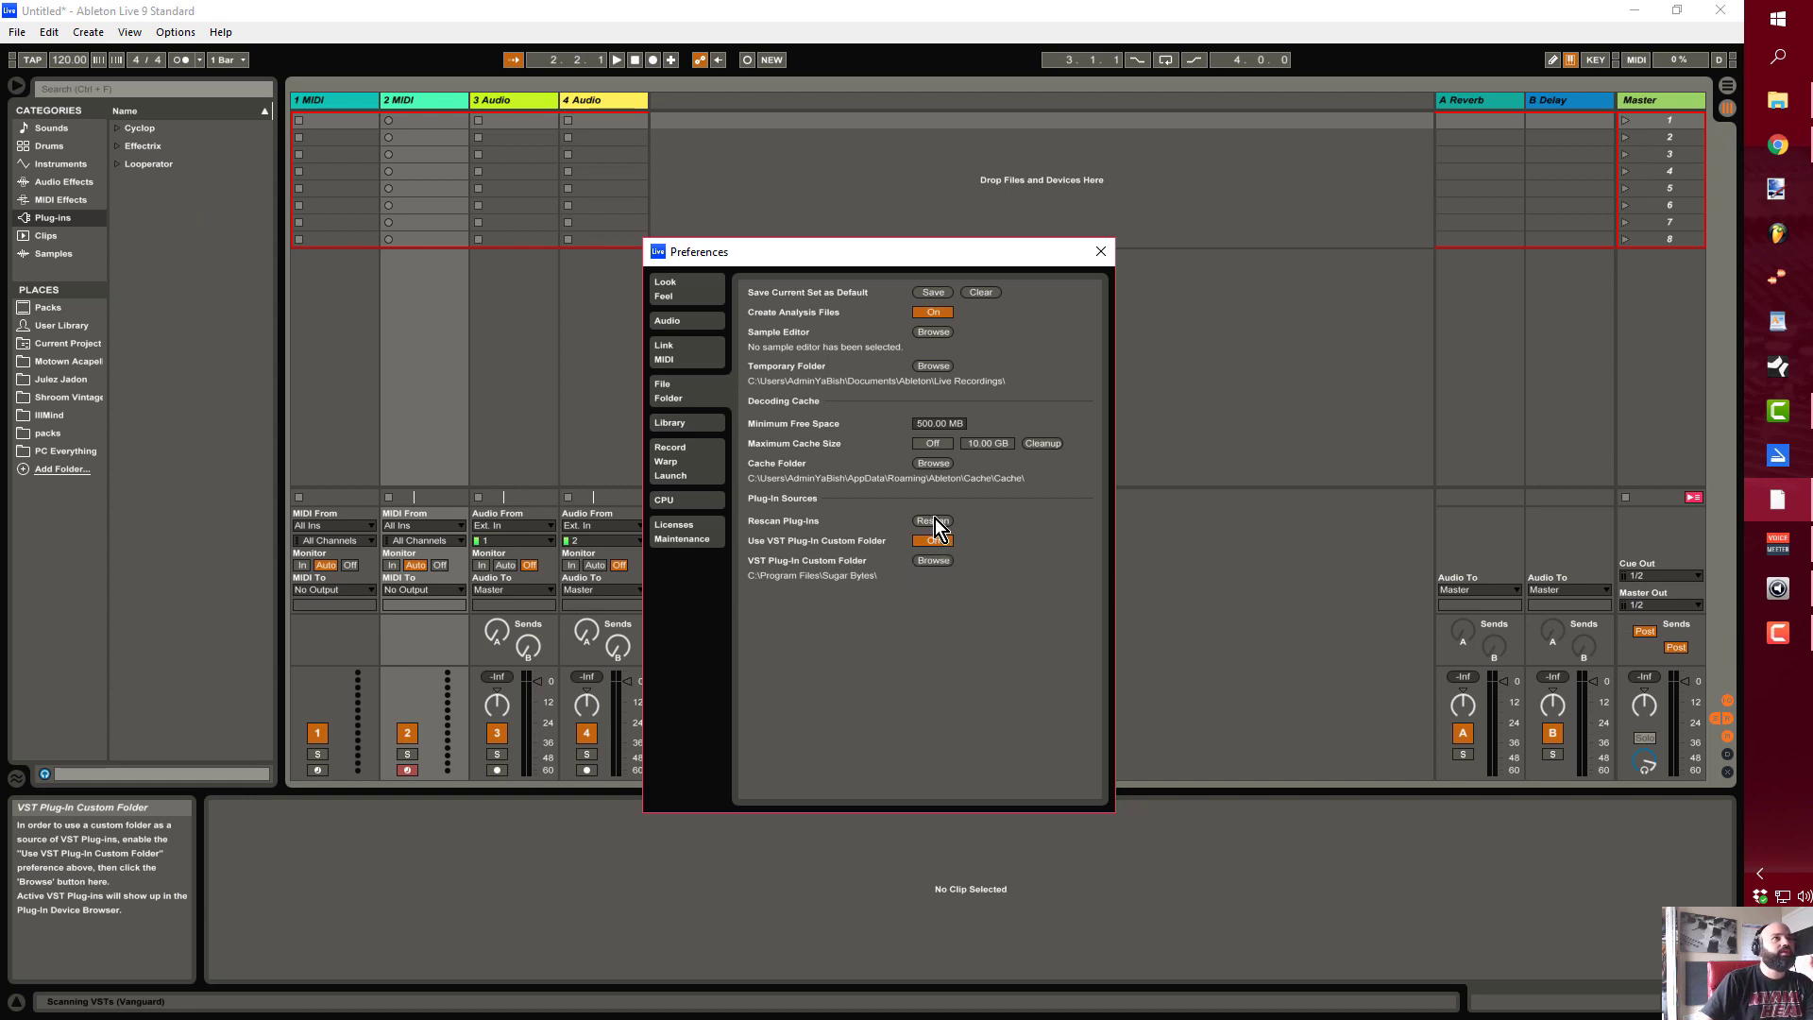
drag(970, 251, 1019, 201)
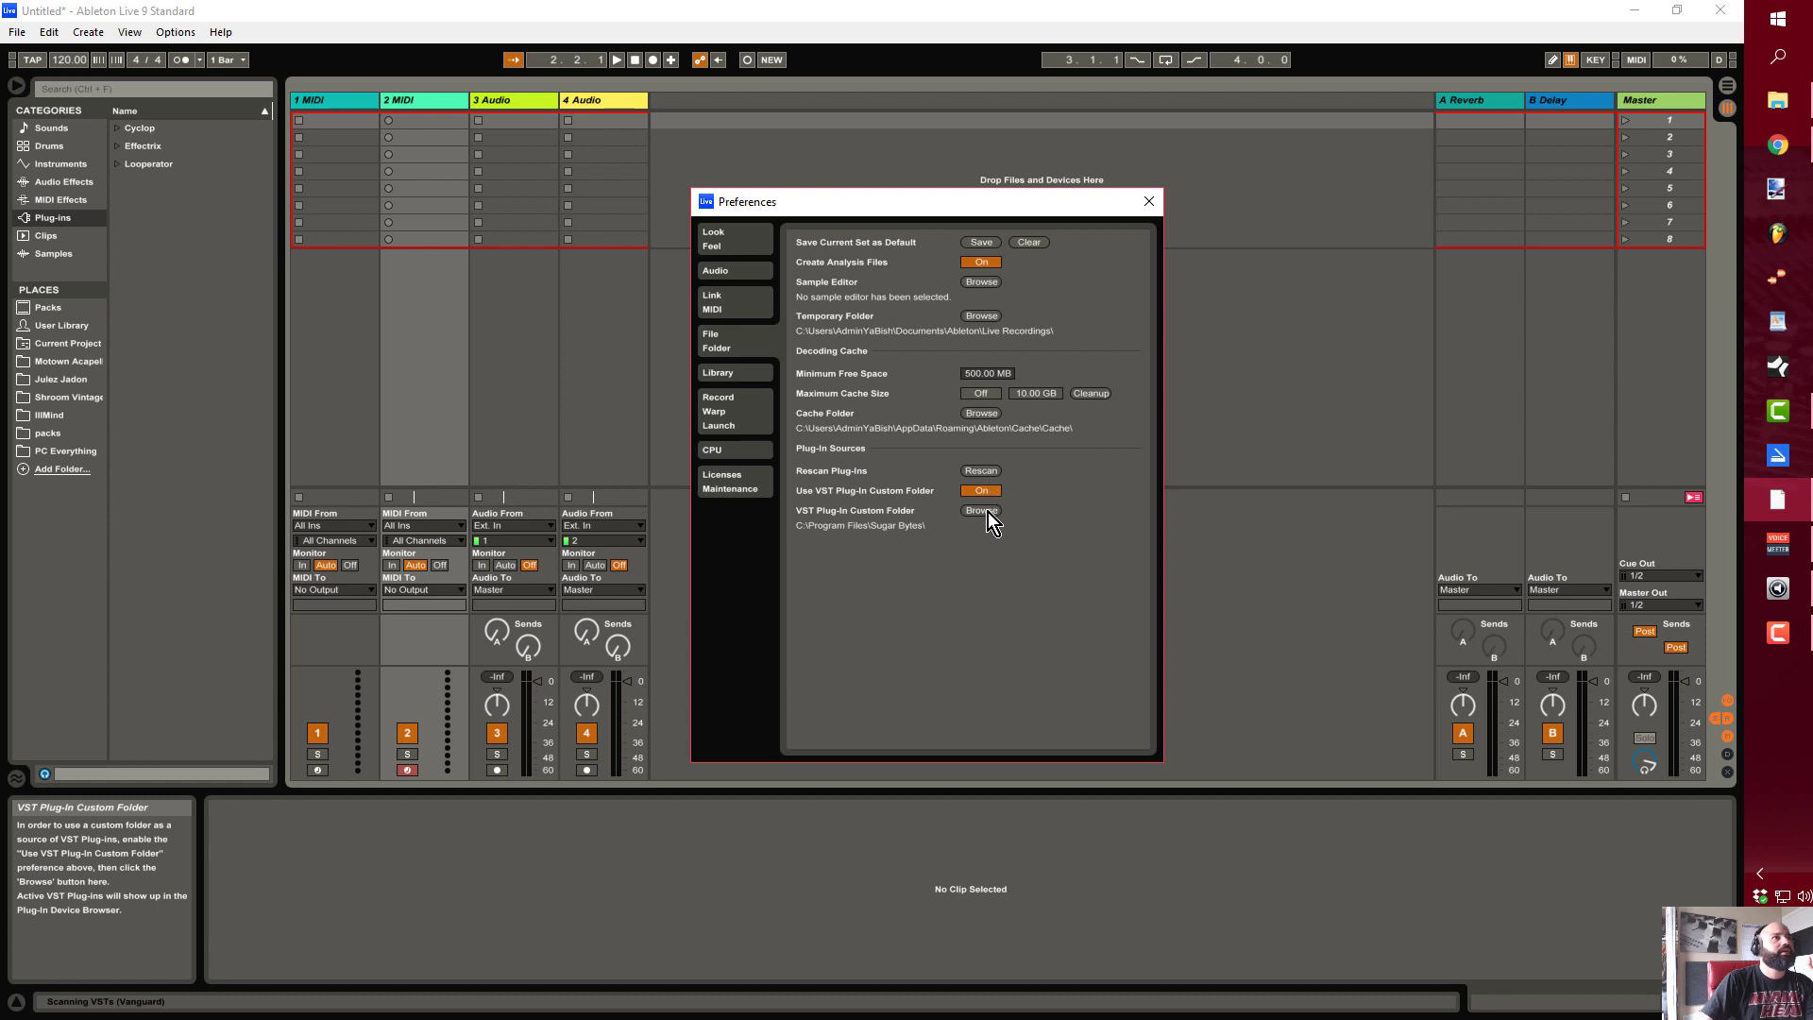
- Close Preferences, dismiss the JBridge error, and expand VstPlugins and Sylenth1 in the Plug-ins browser
click(1148, 202)
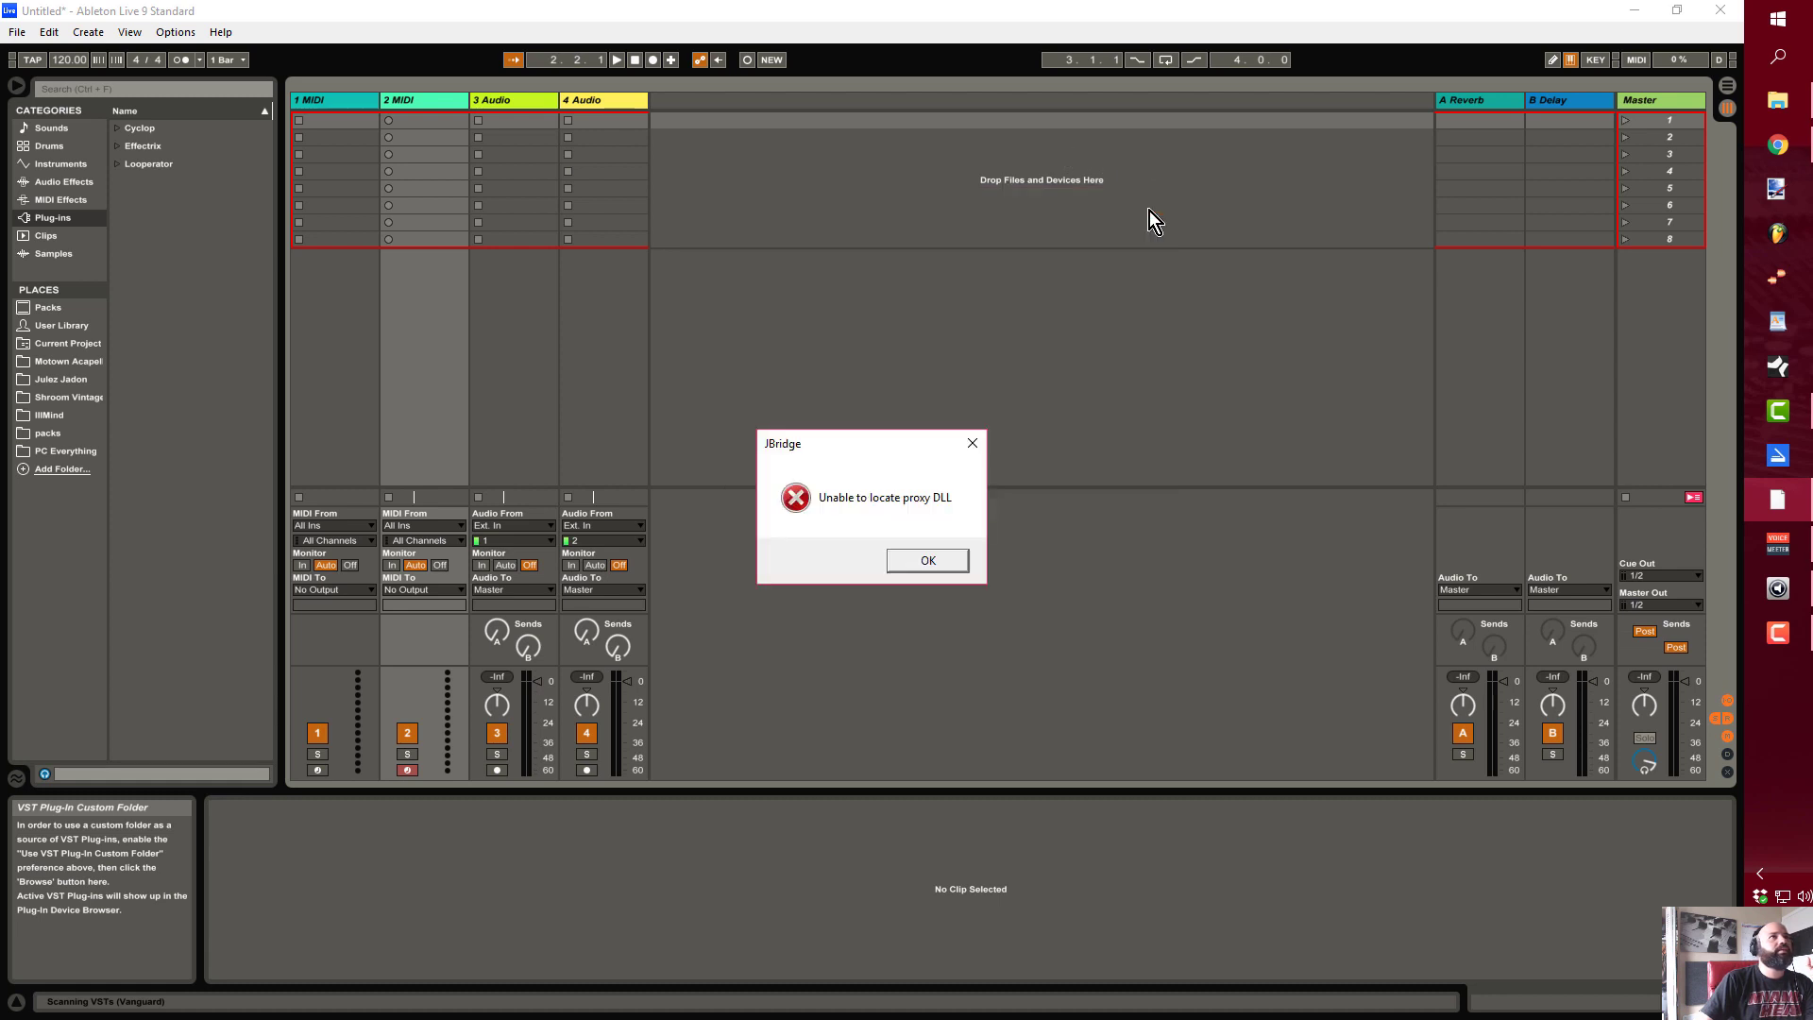
click(931, 569)
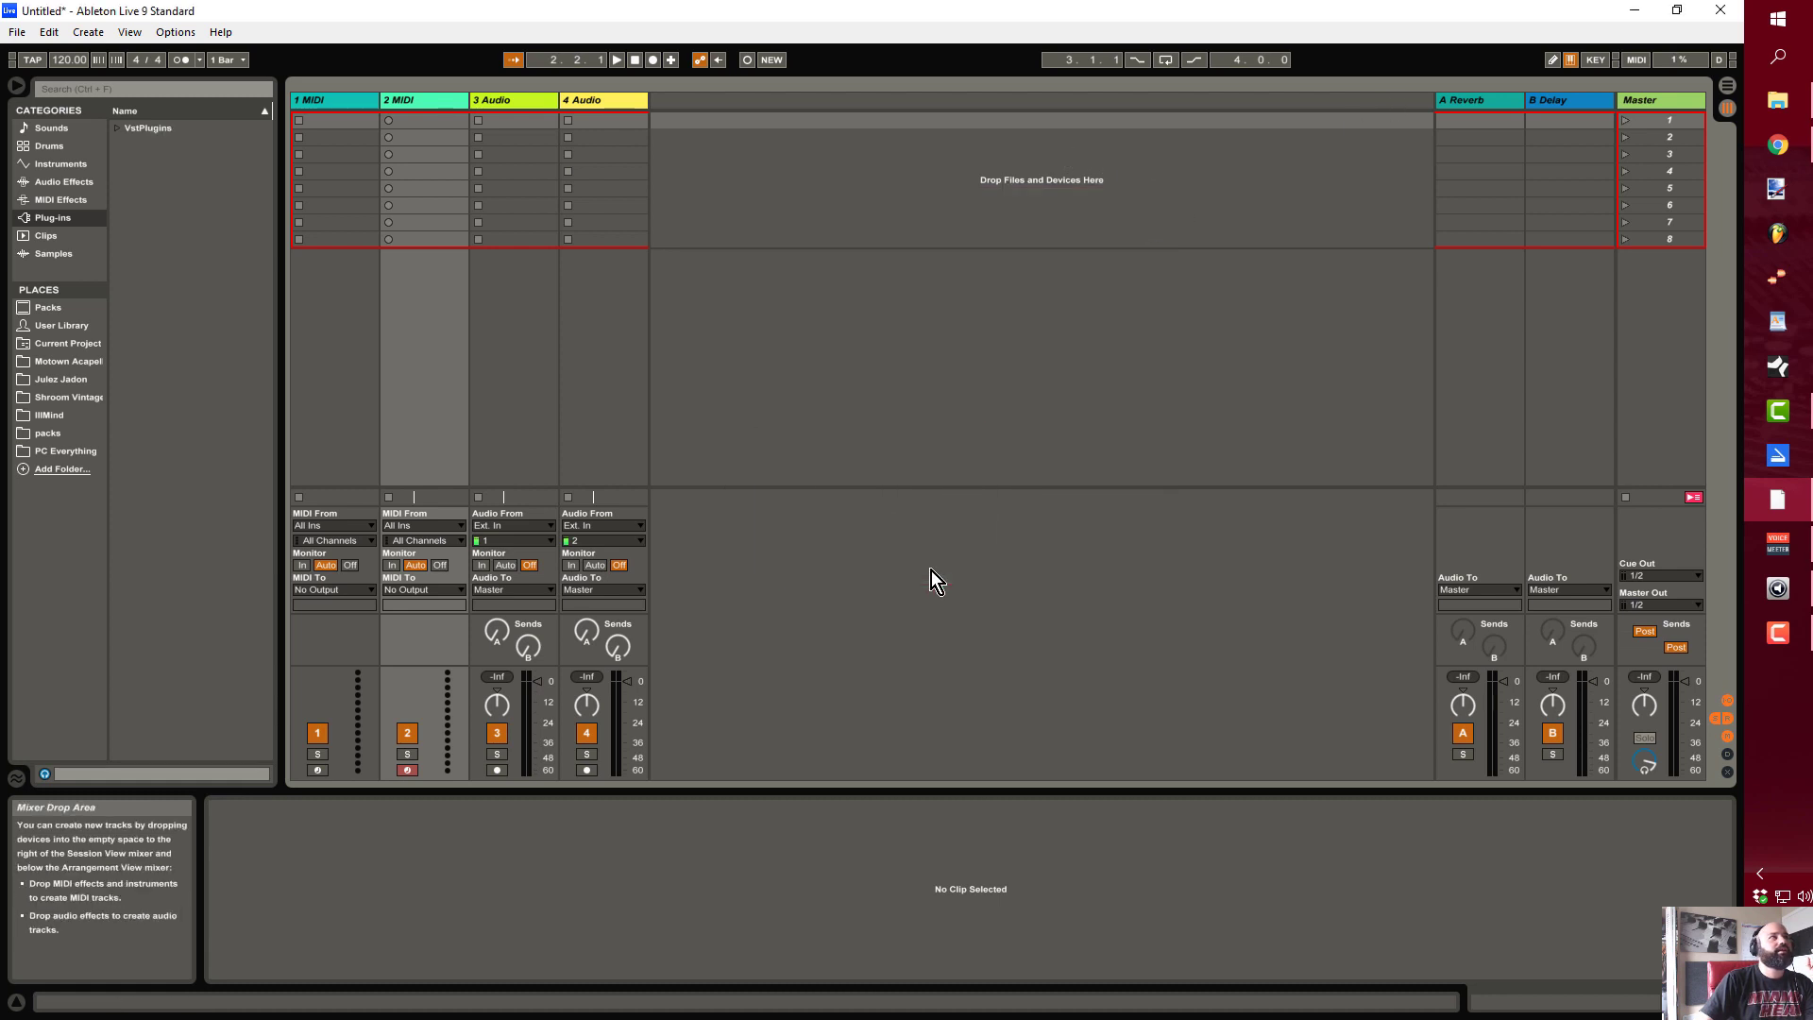
click(121, 130)
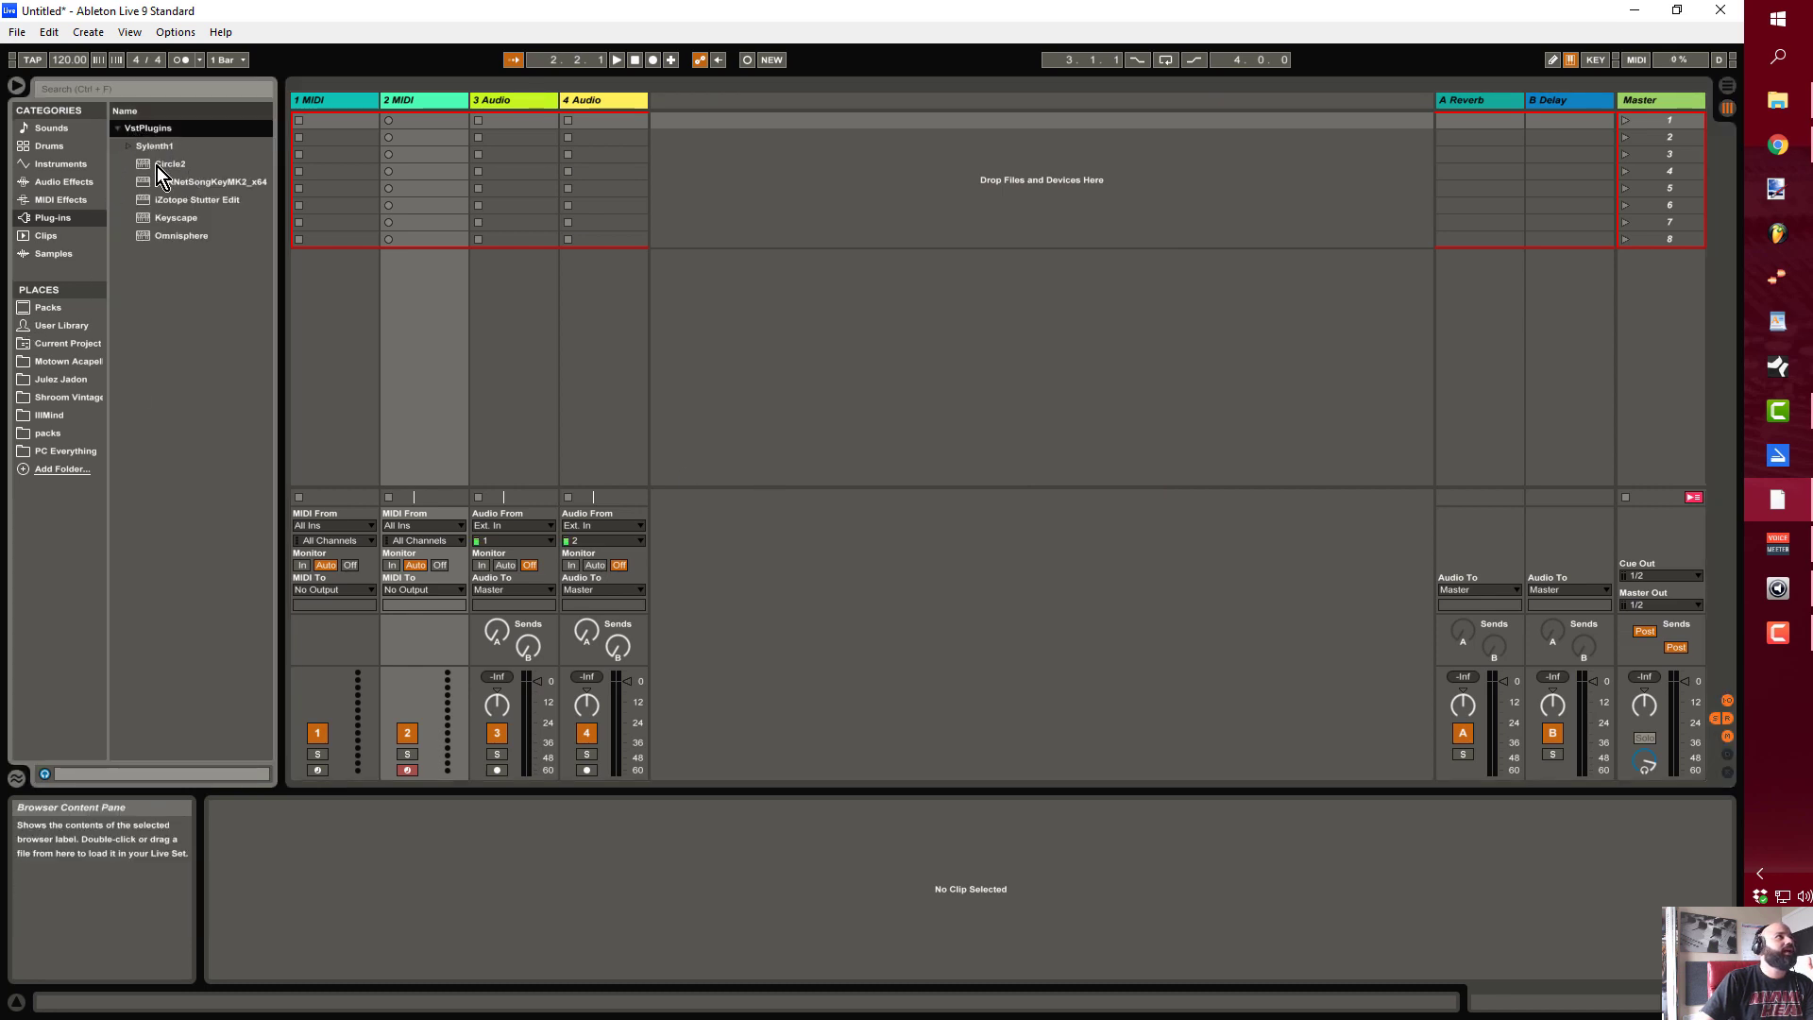
click(133, 146)
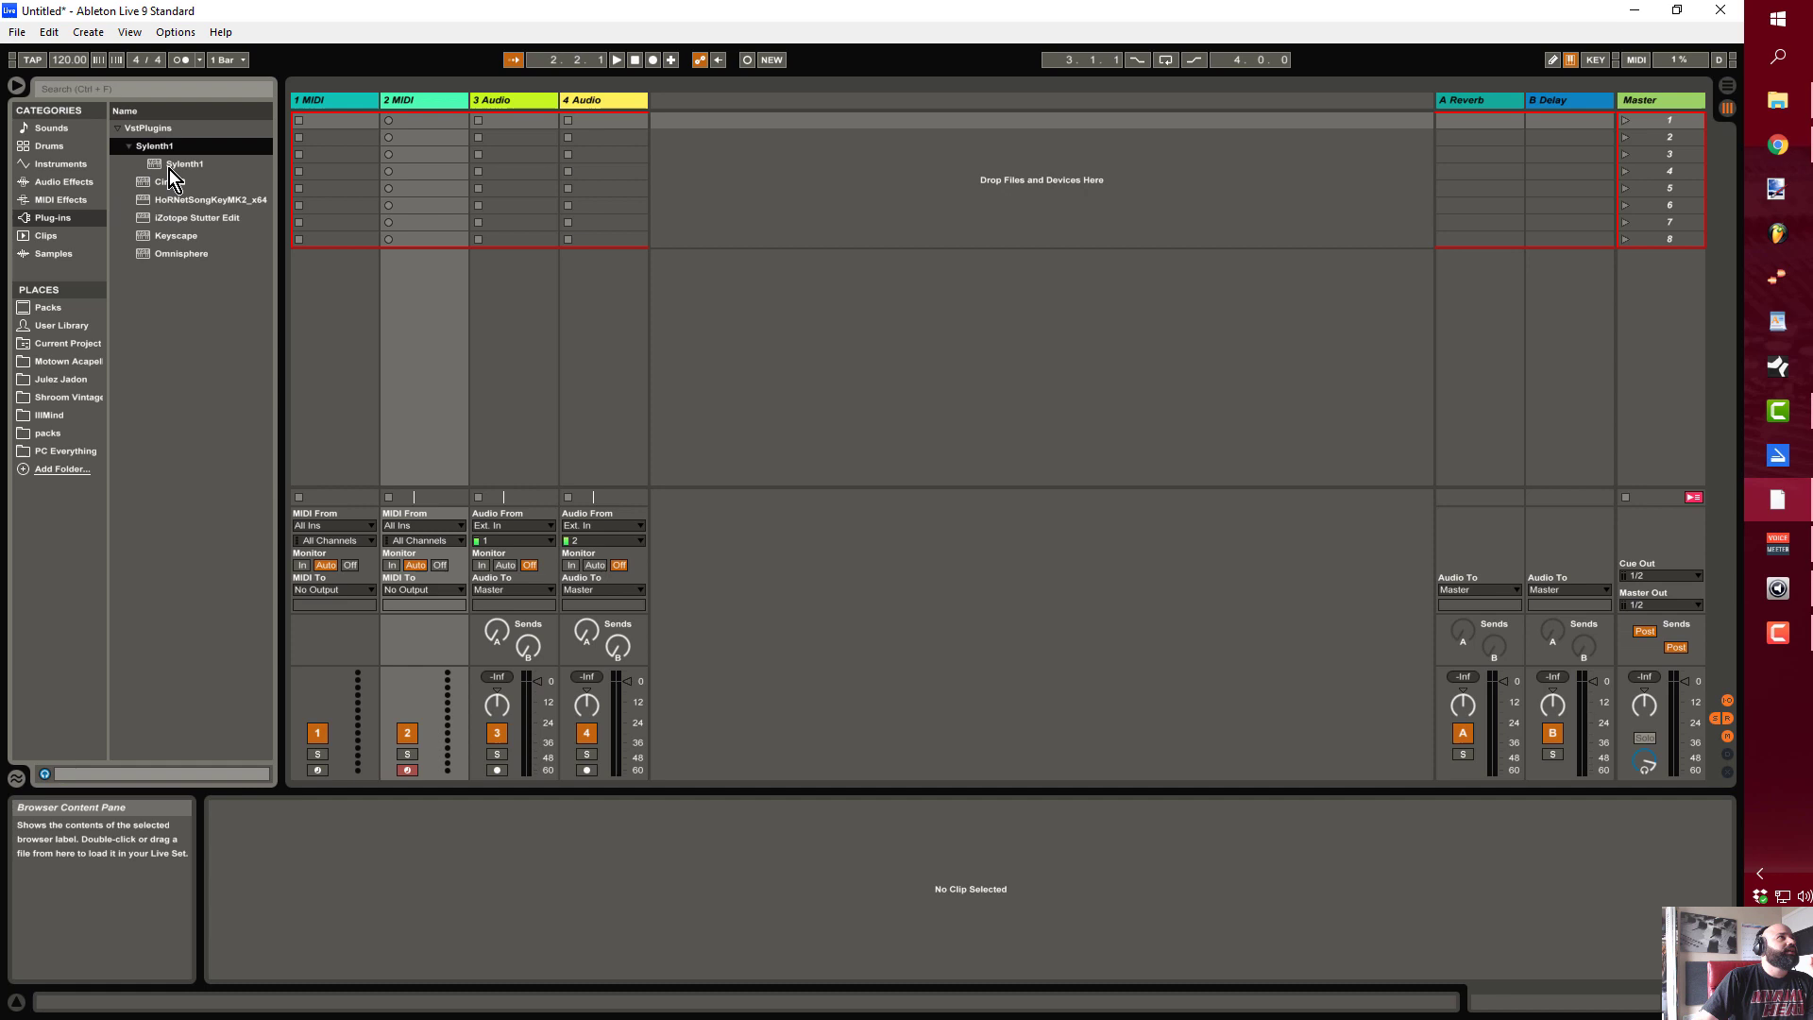
click(128, 148)
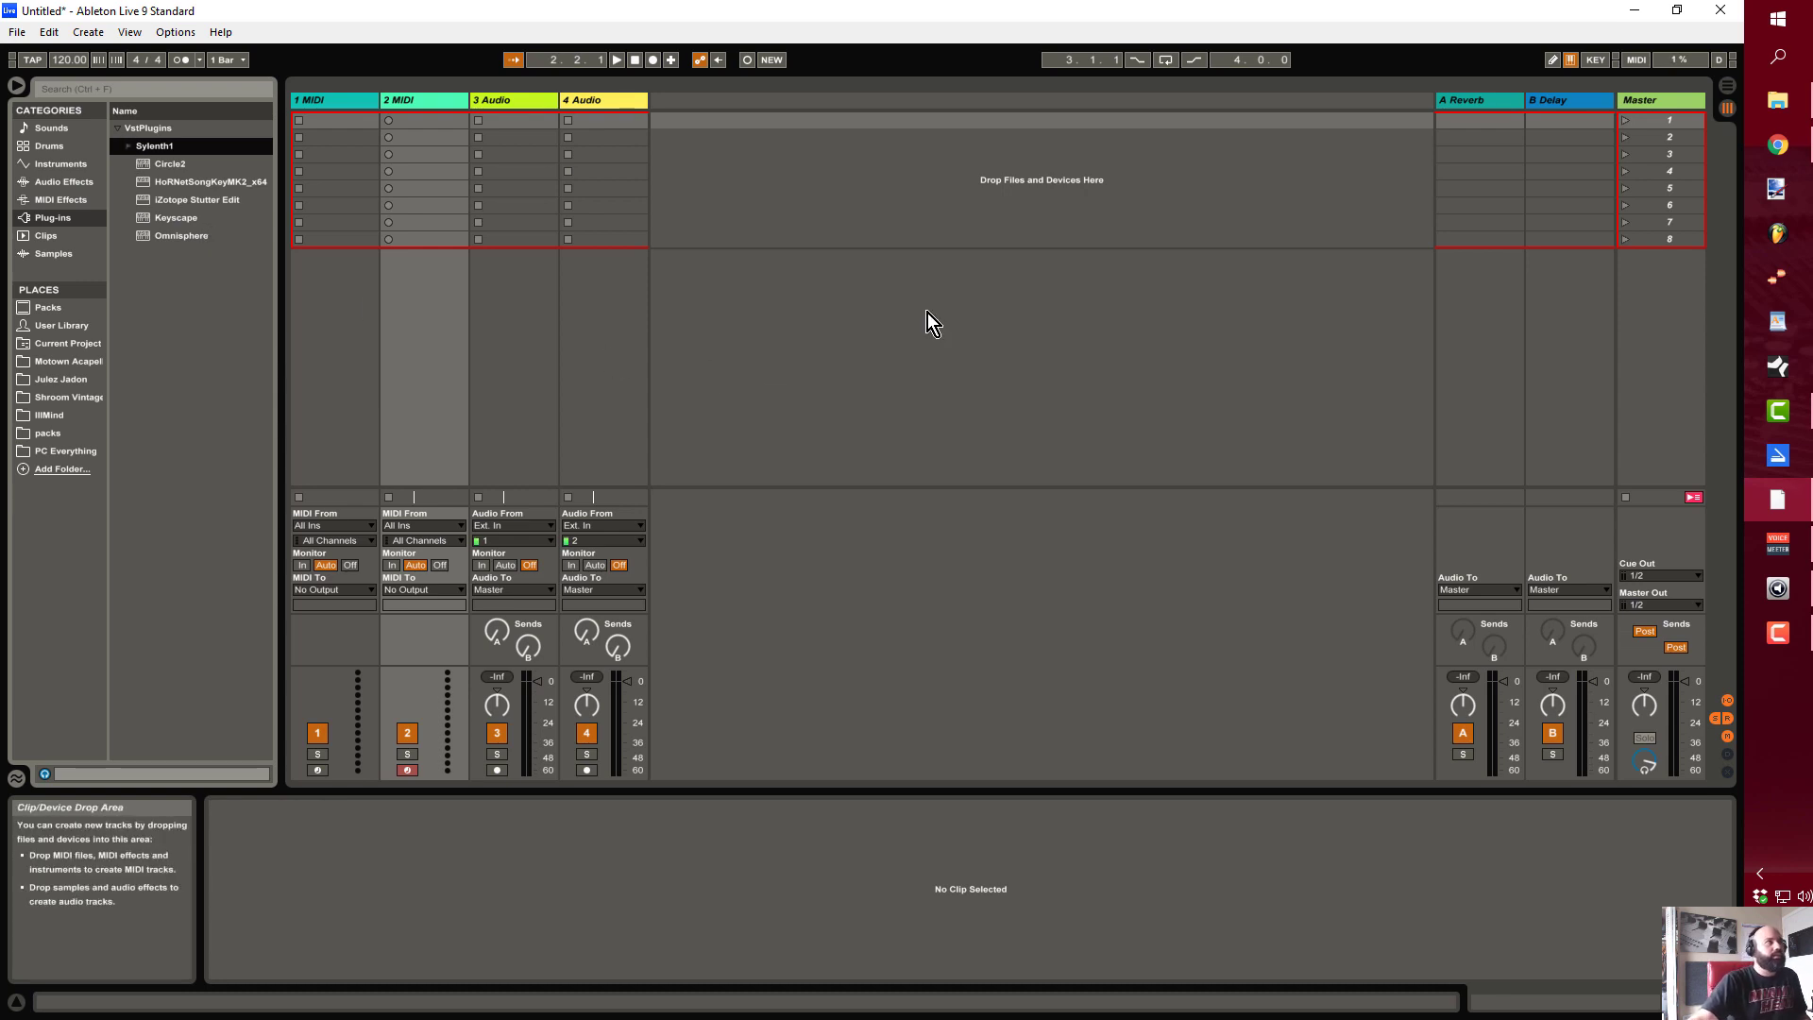
- Minimize Live and open a File Explorer window, repositioning it on screen
click(1635, 10)
click(1778, 100)
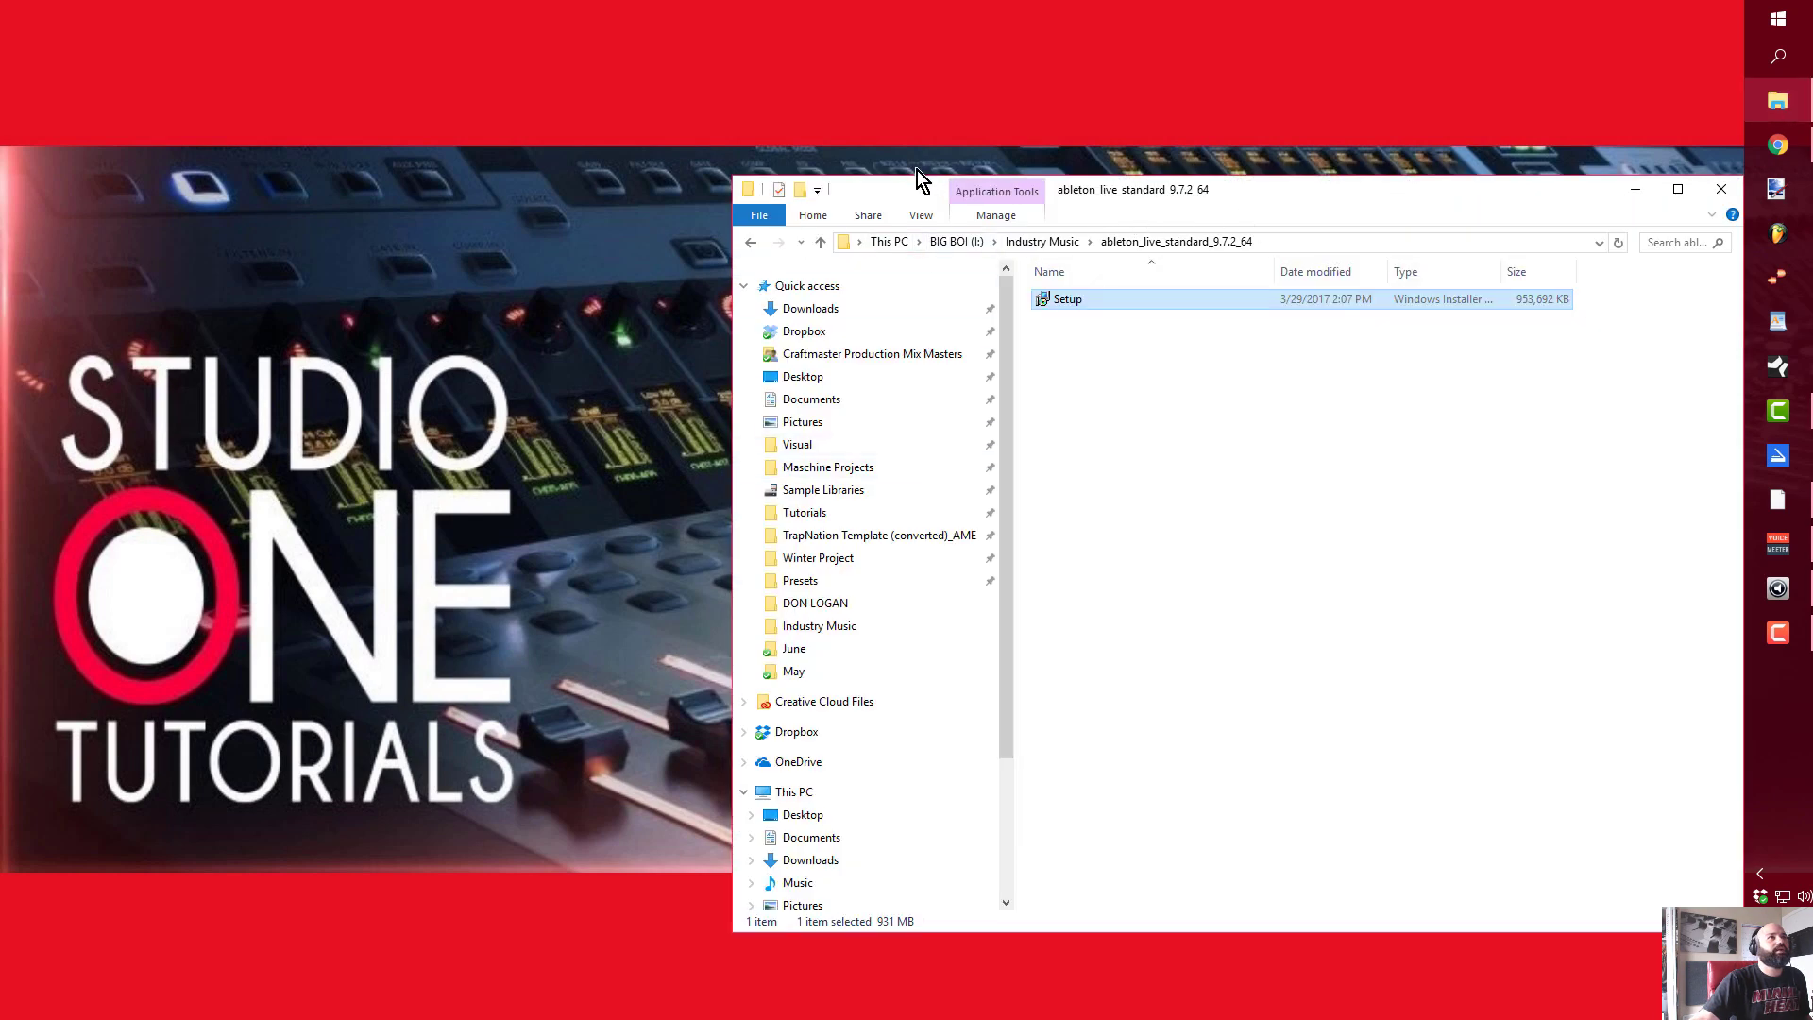
drag(877, 202, 602, 158)
drag(728, 342, 703, 661)
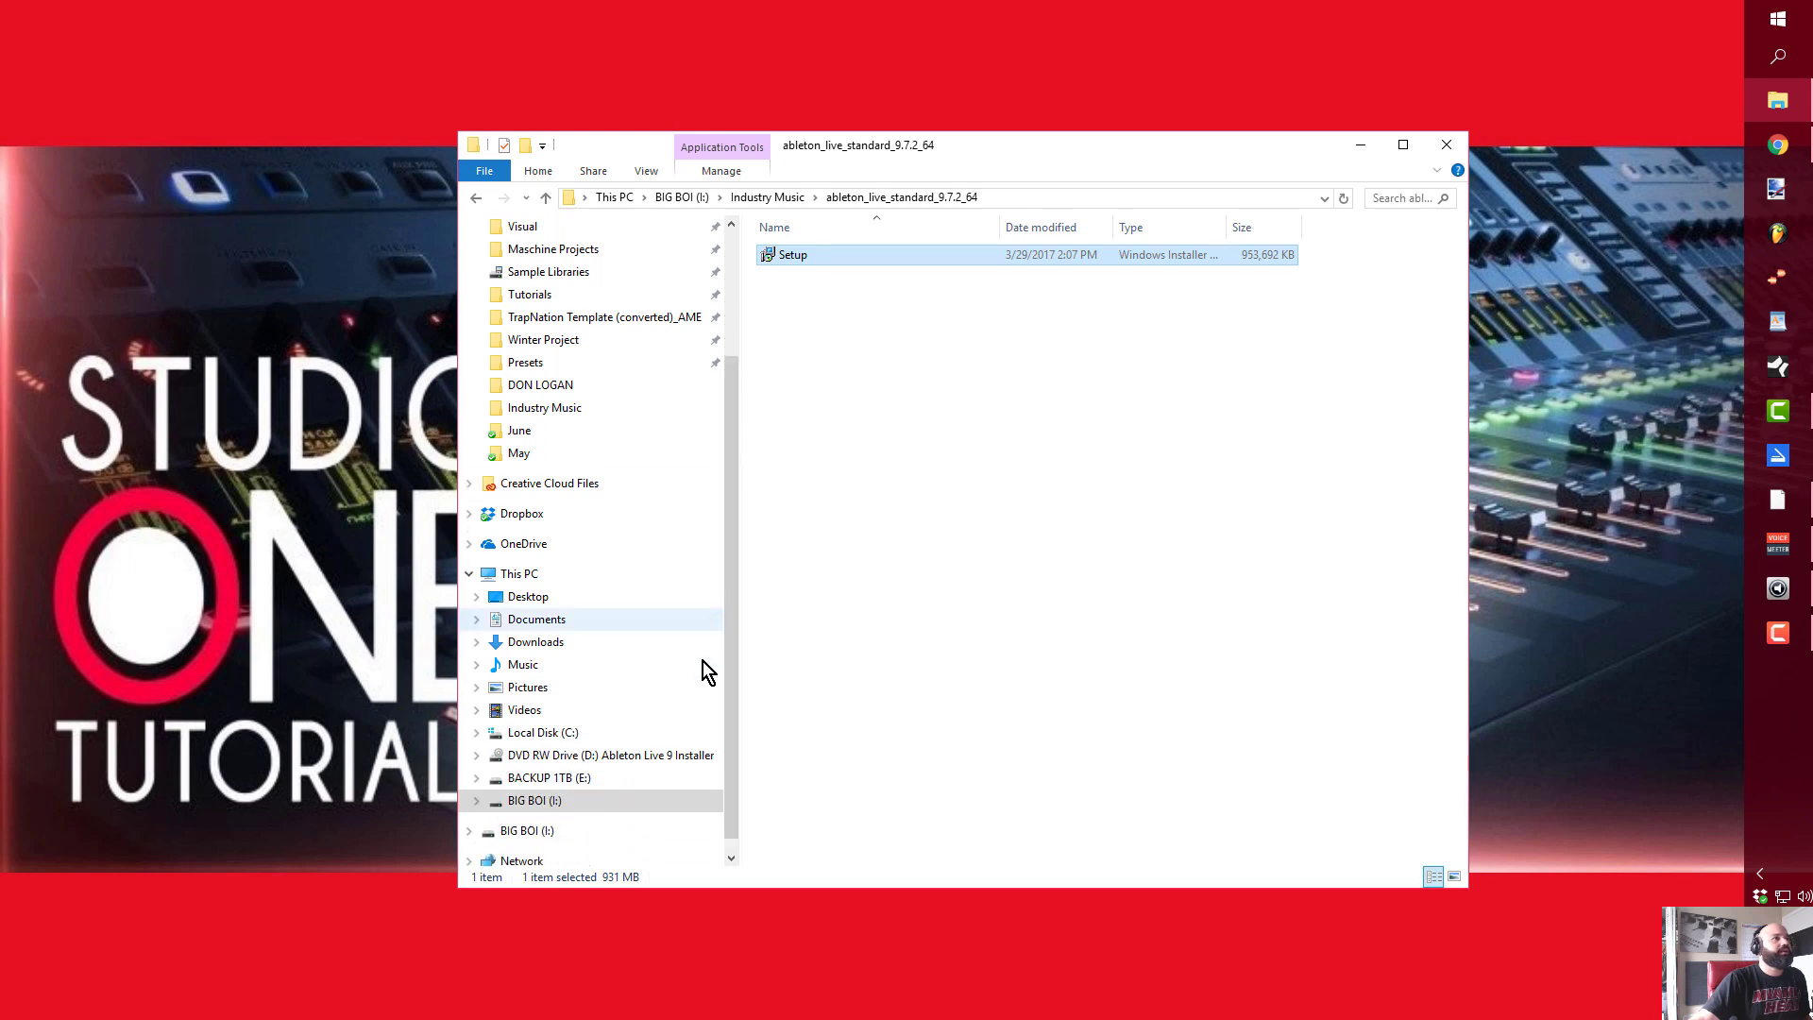
- Browse from Local Disk (C:) into Program Files and view the Vstplugins folder's contents
click(572, 735)
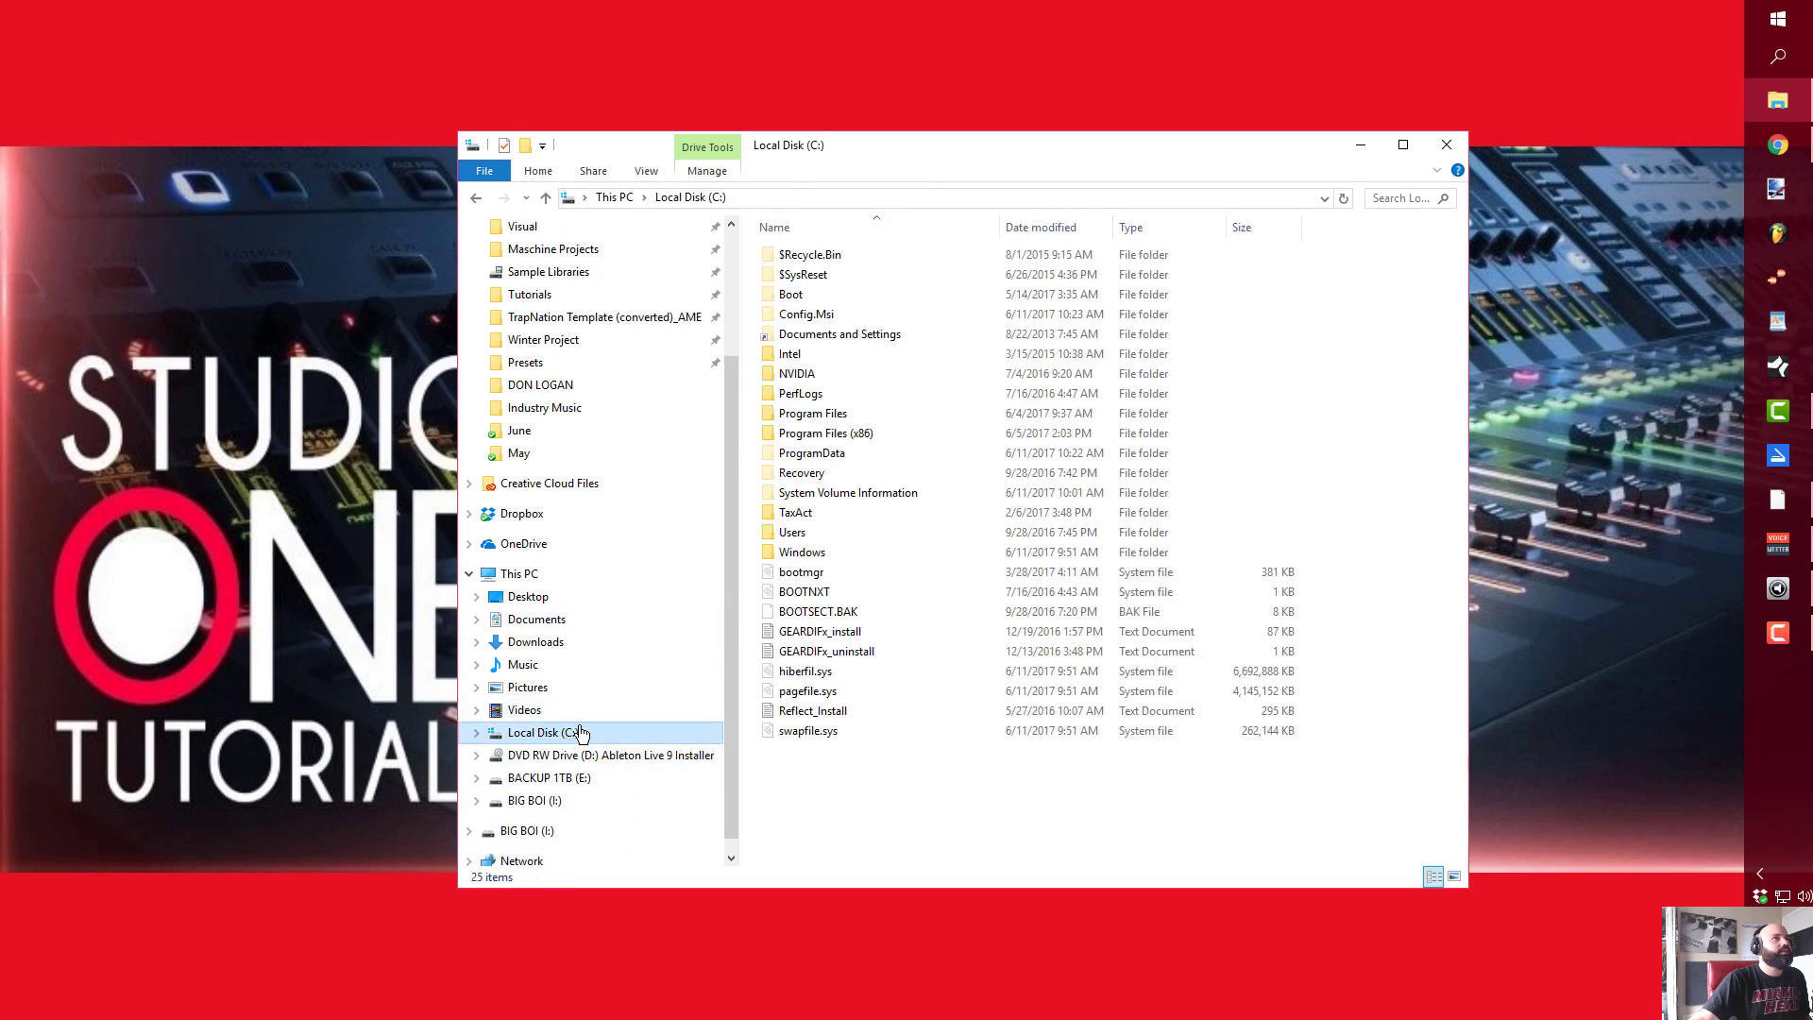
click(822, 416)
double_click(822, 413)
scroll(914, 624, down, 8)
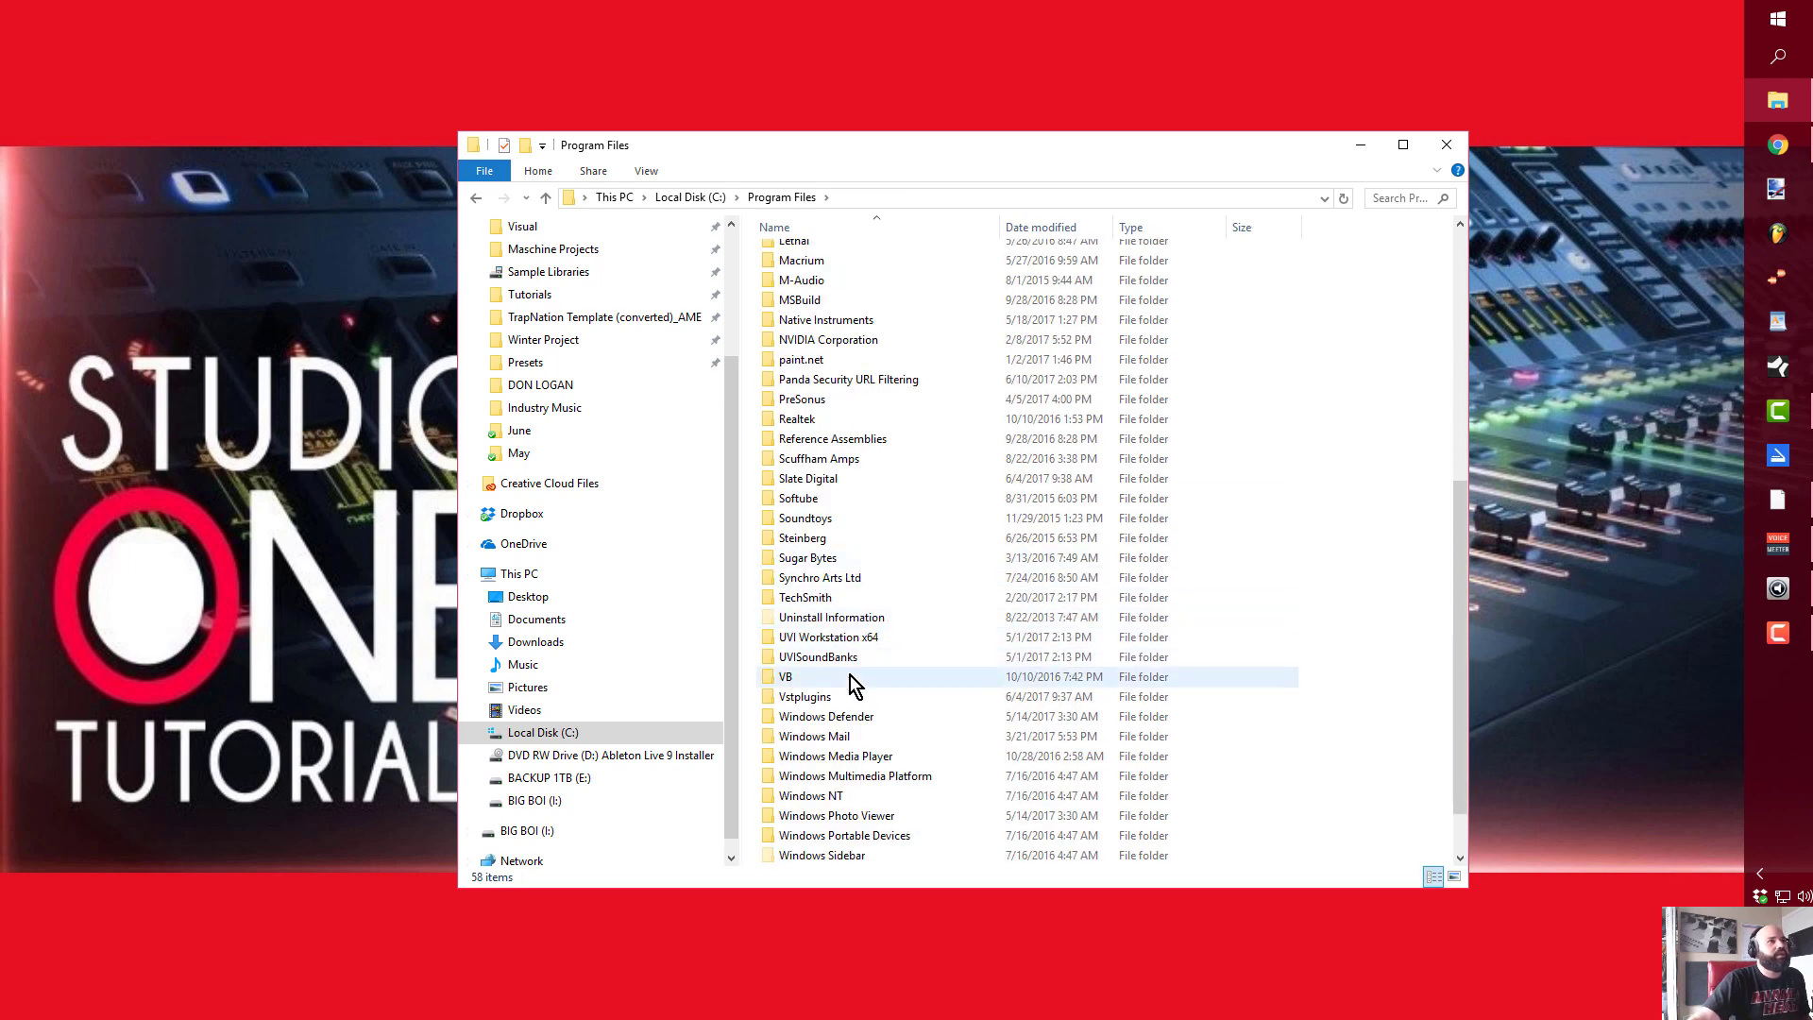
double_click(832, 698)
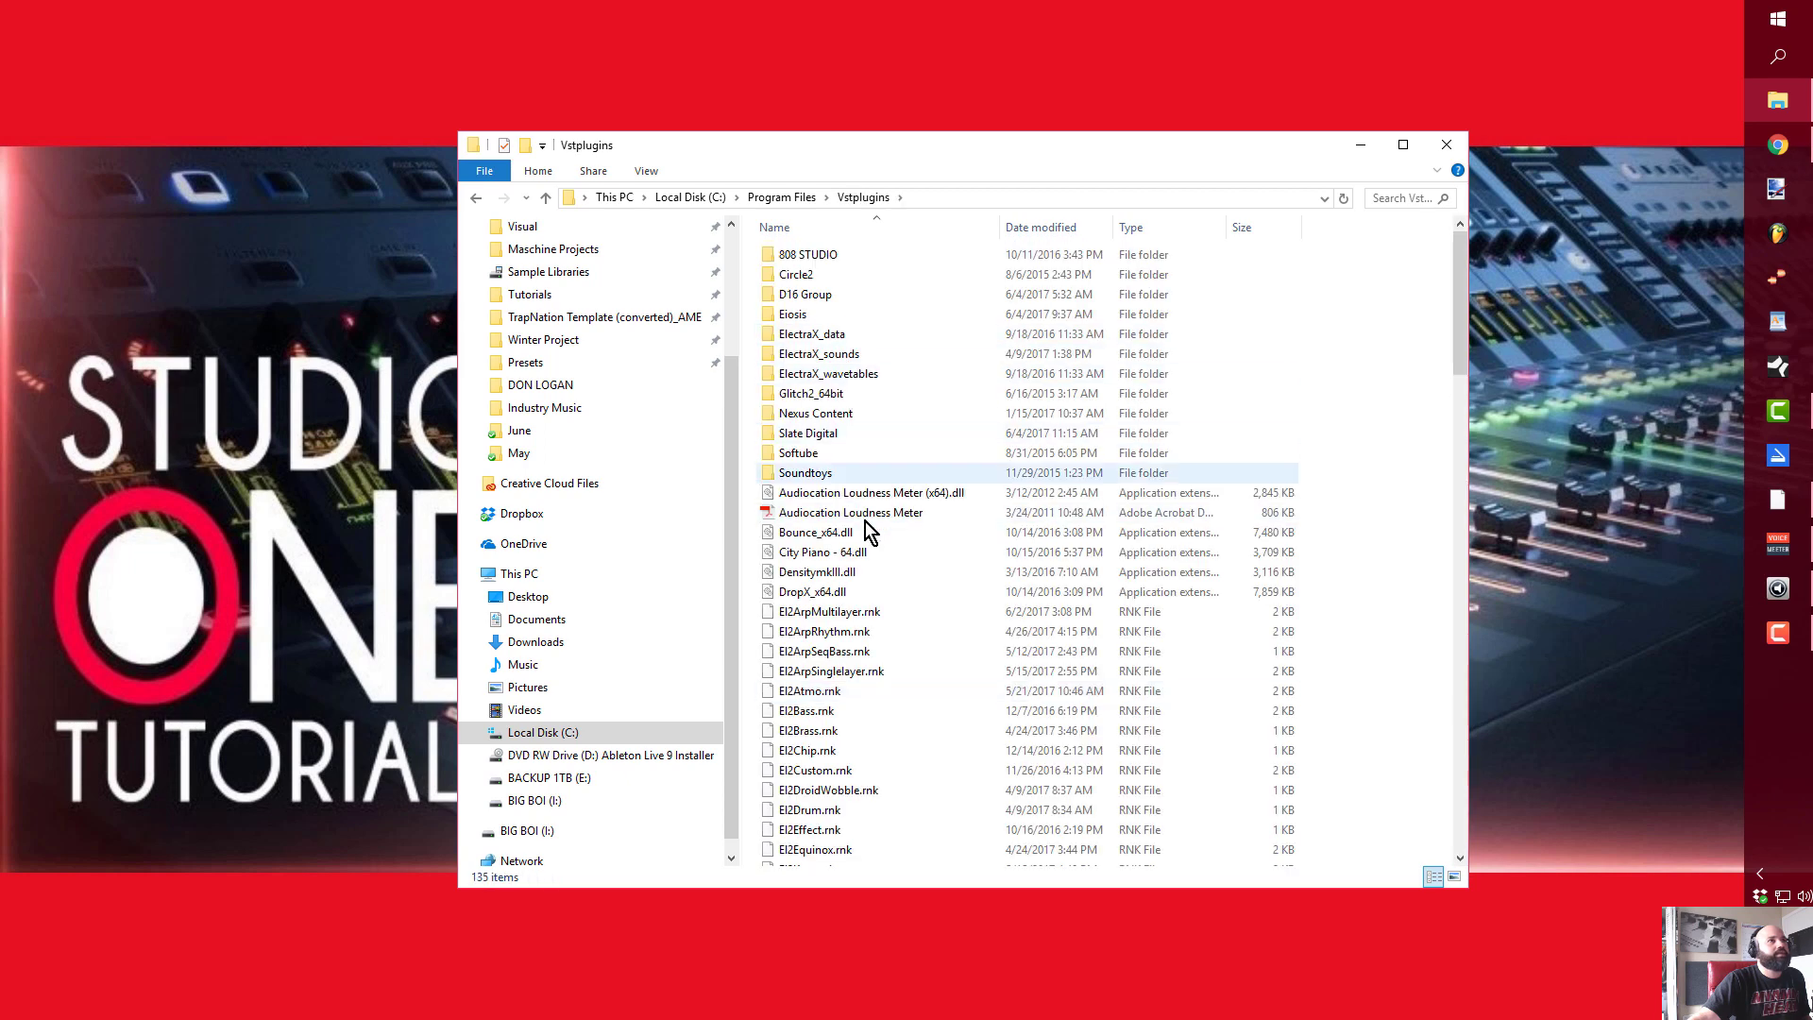
scroll(875, 614, down, 7)
scroll(862, 666, up, 7)
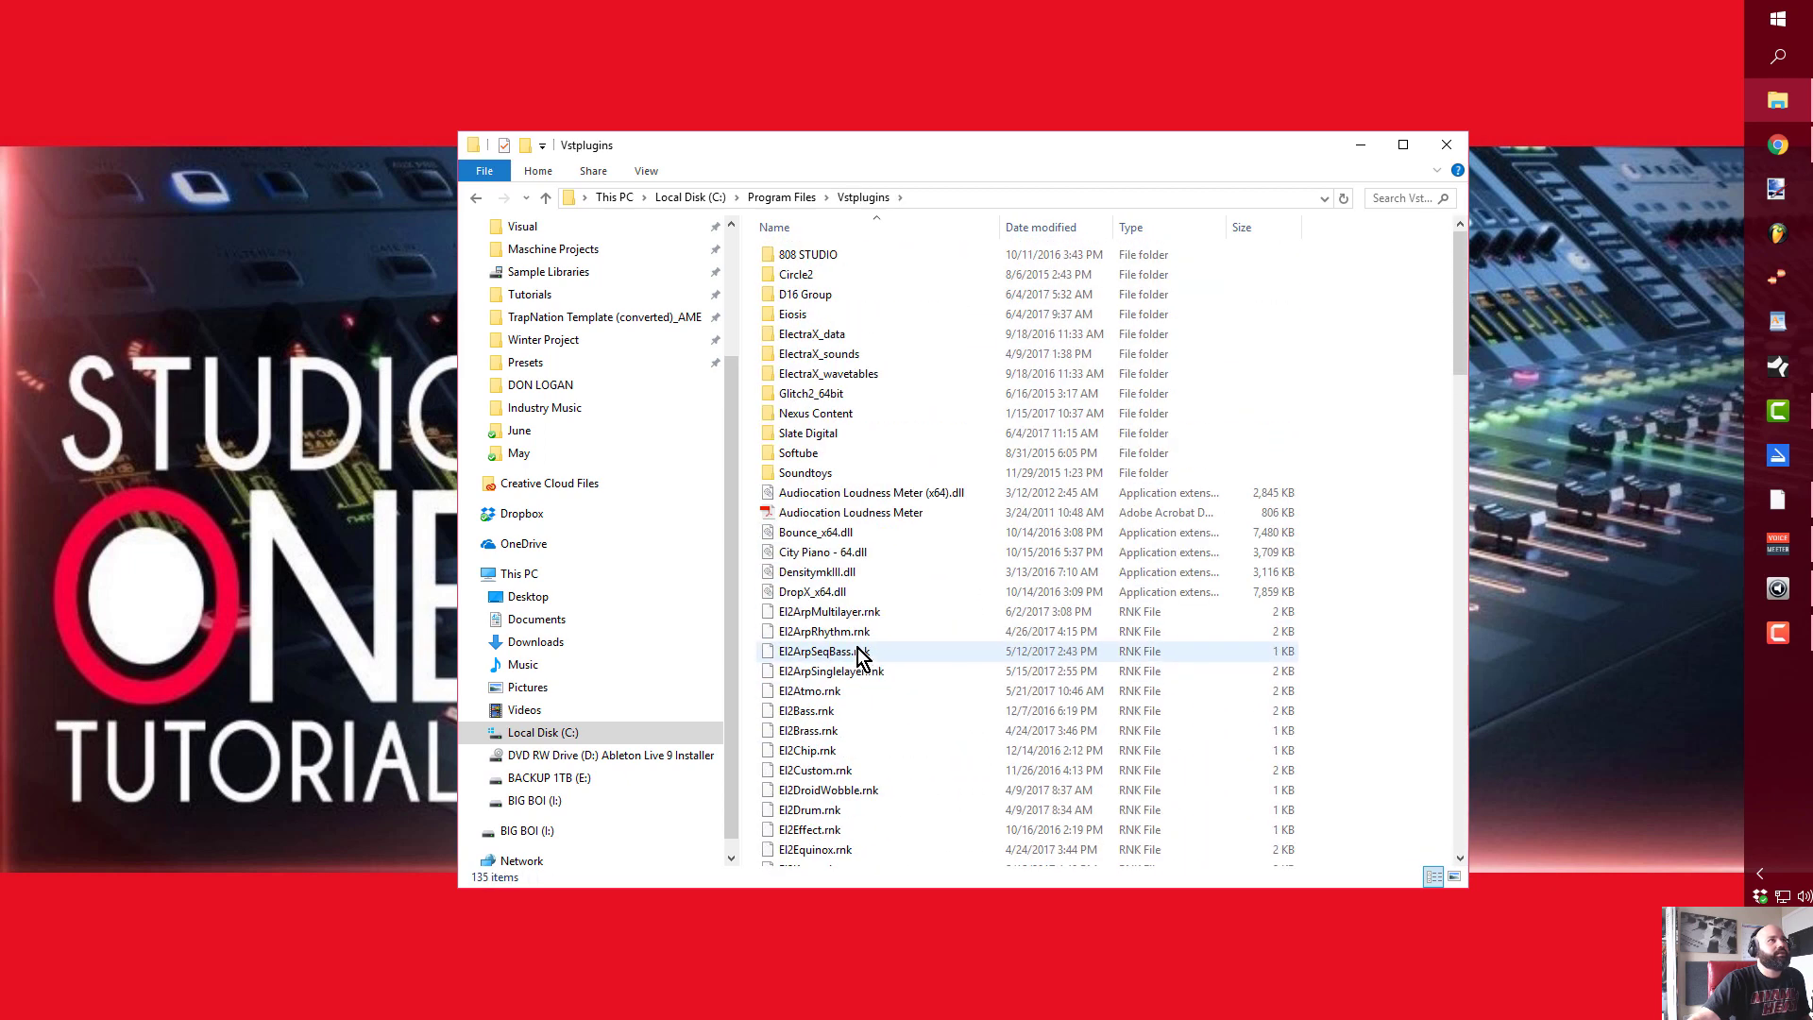
- Return to Program Files and open Steinberg in a second window placed to the right
click(477, 198)
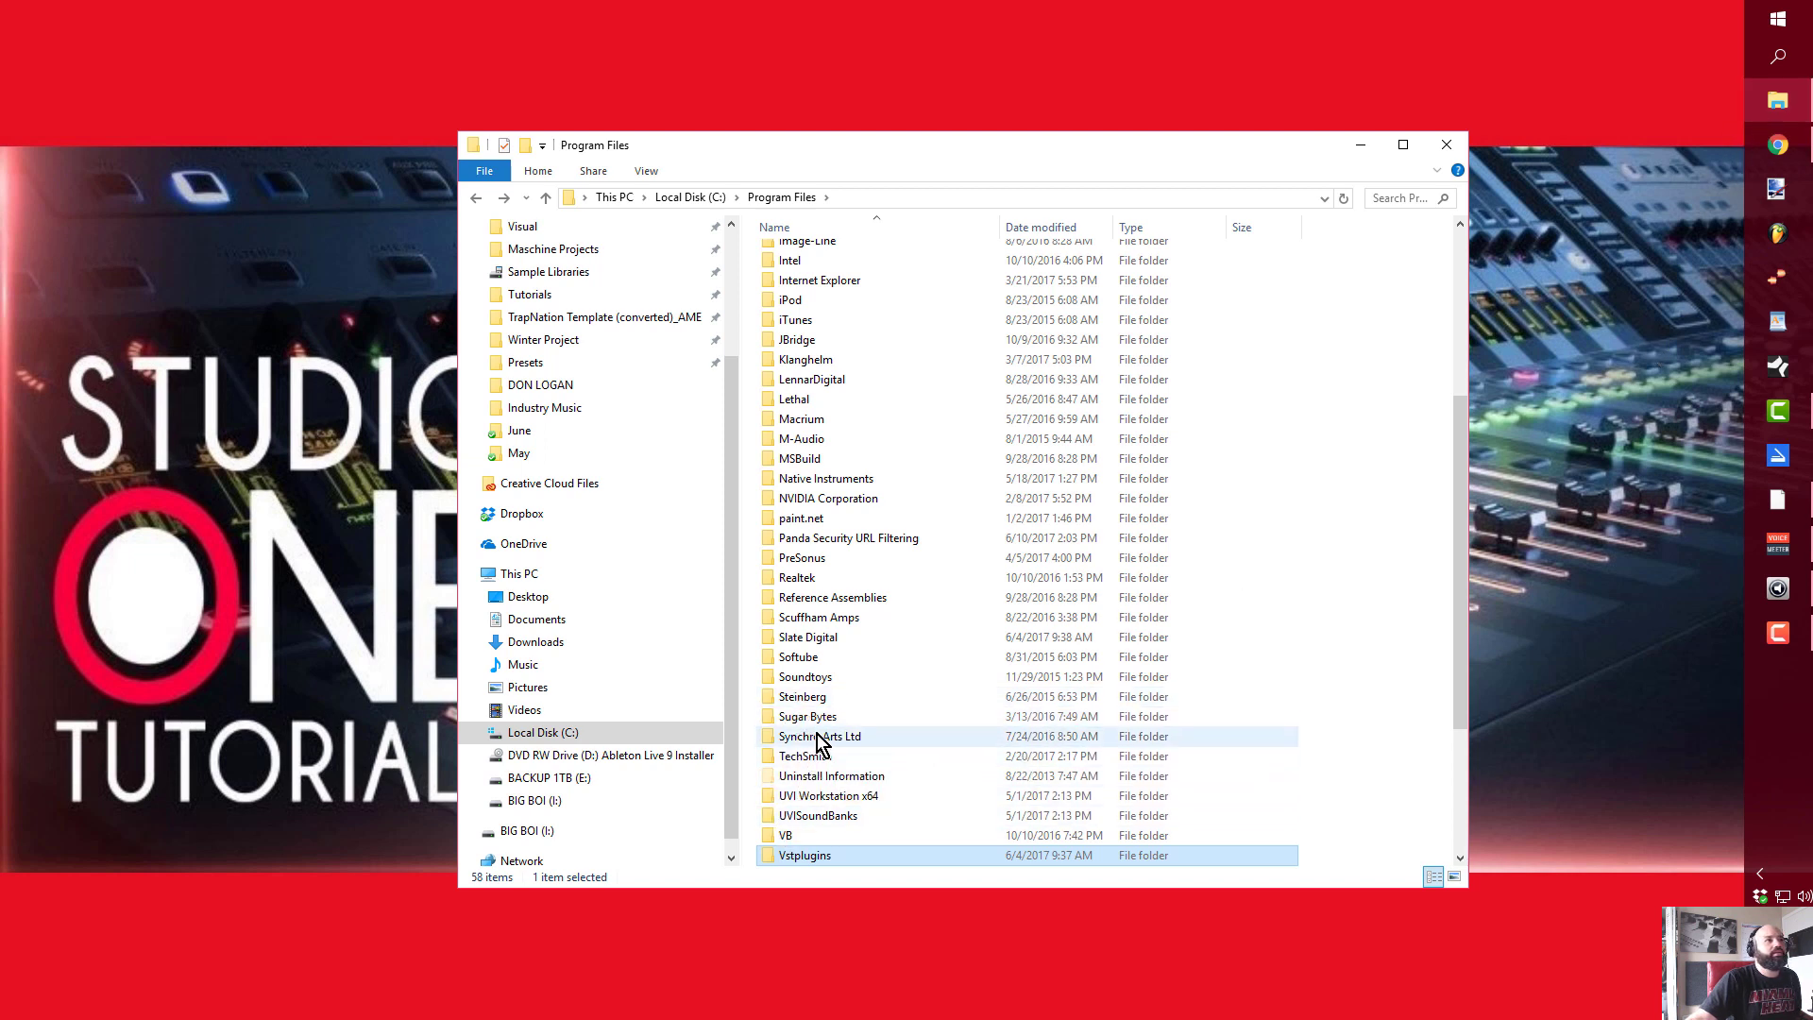
right_click(812, 700)
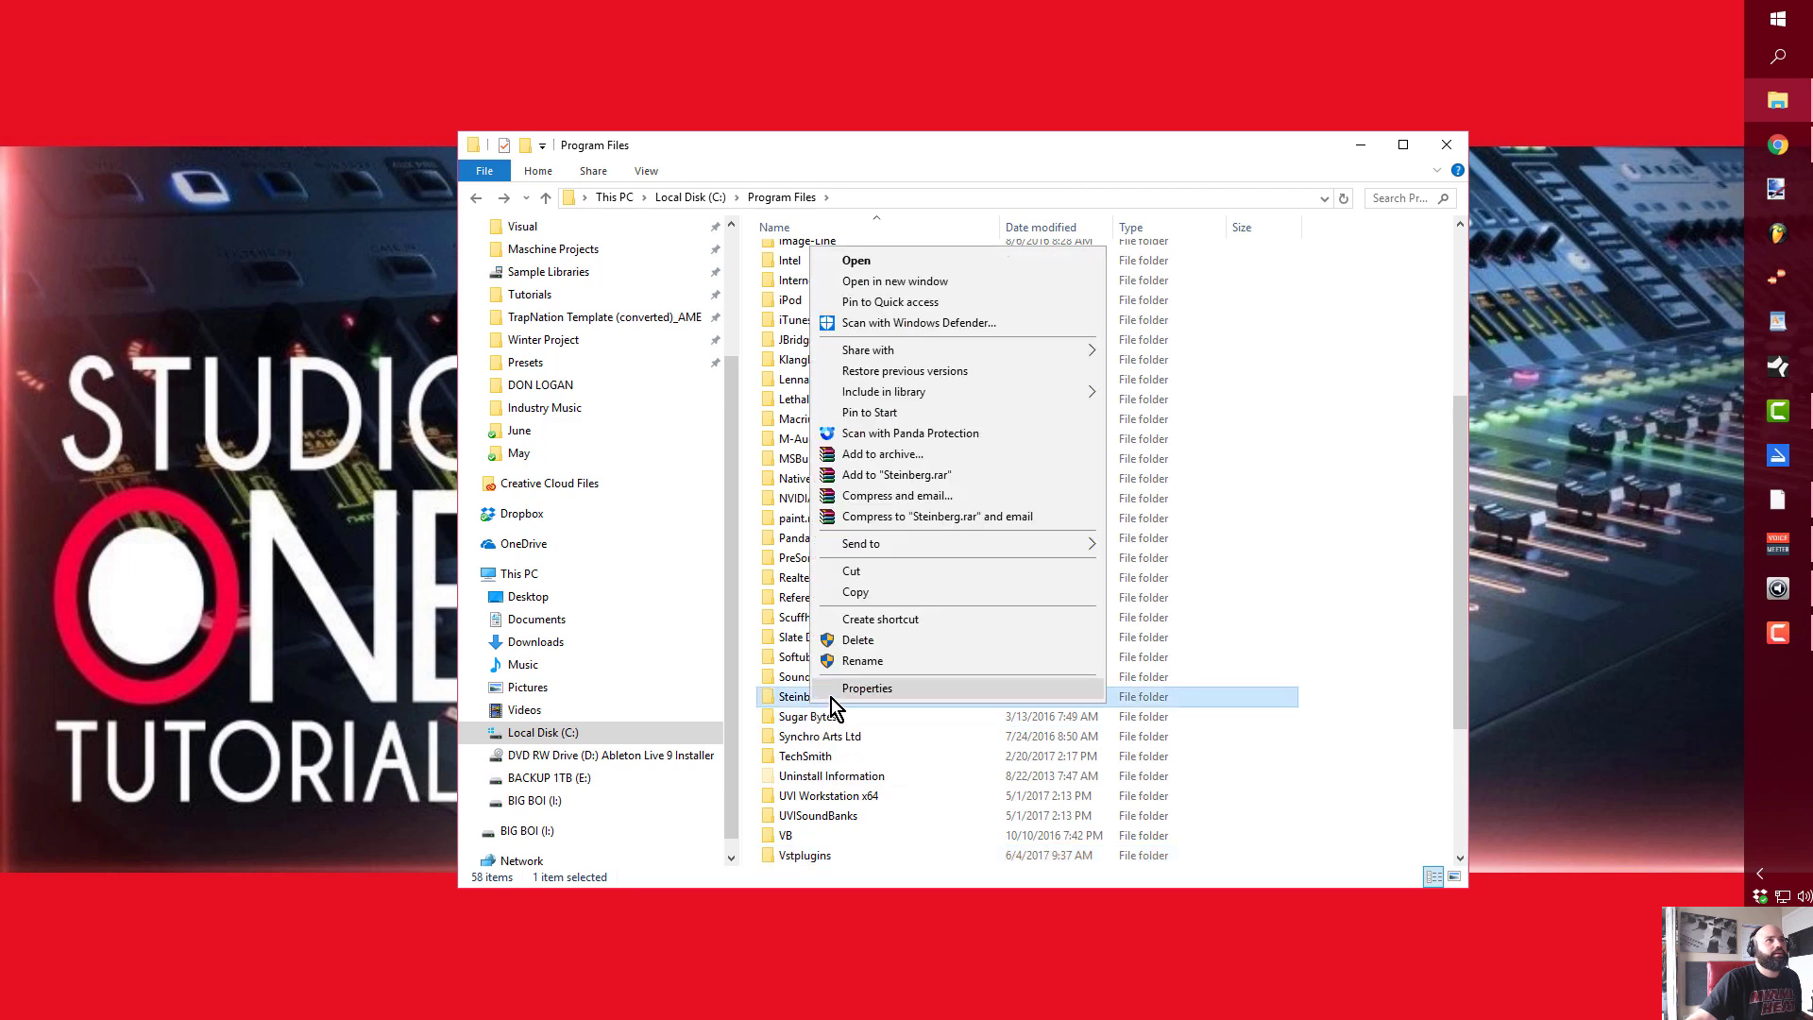
click(957, 280)
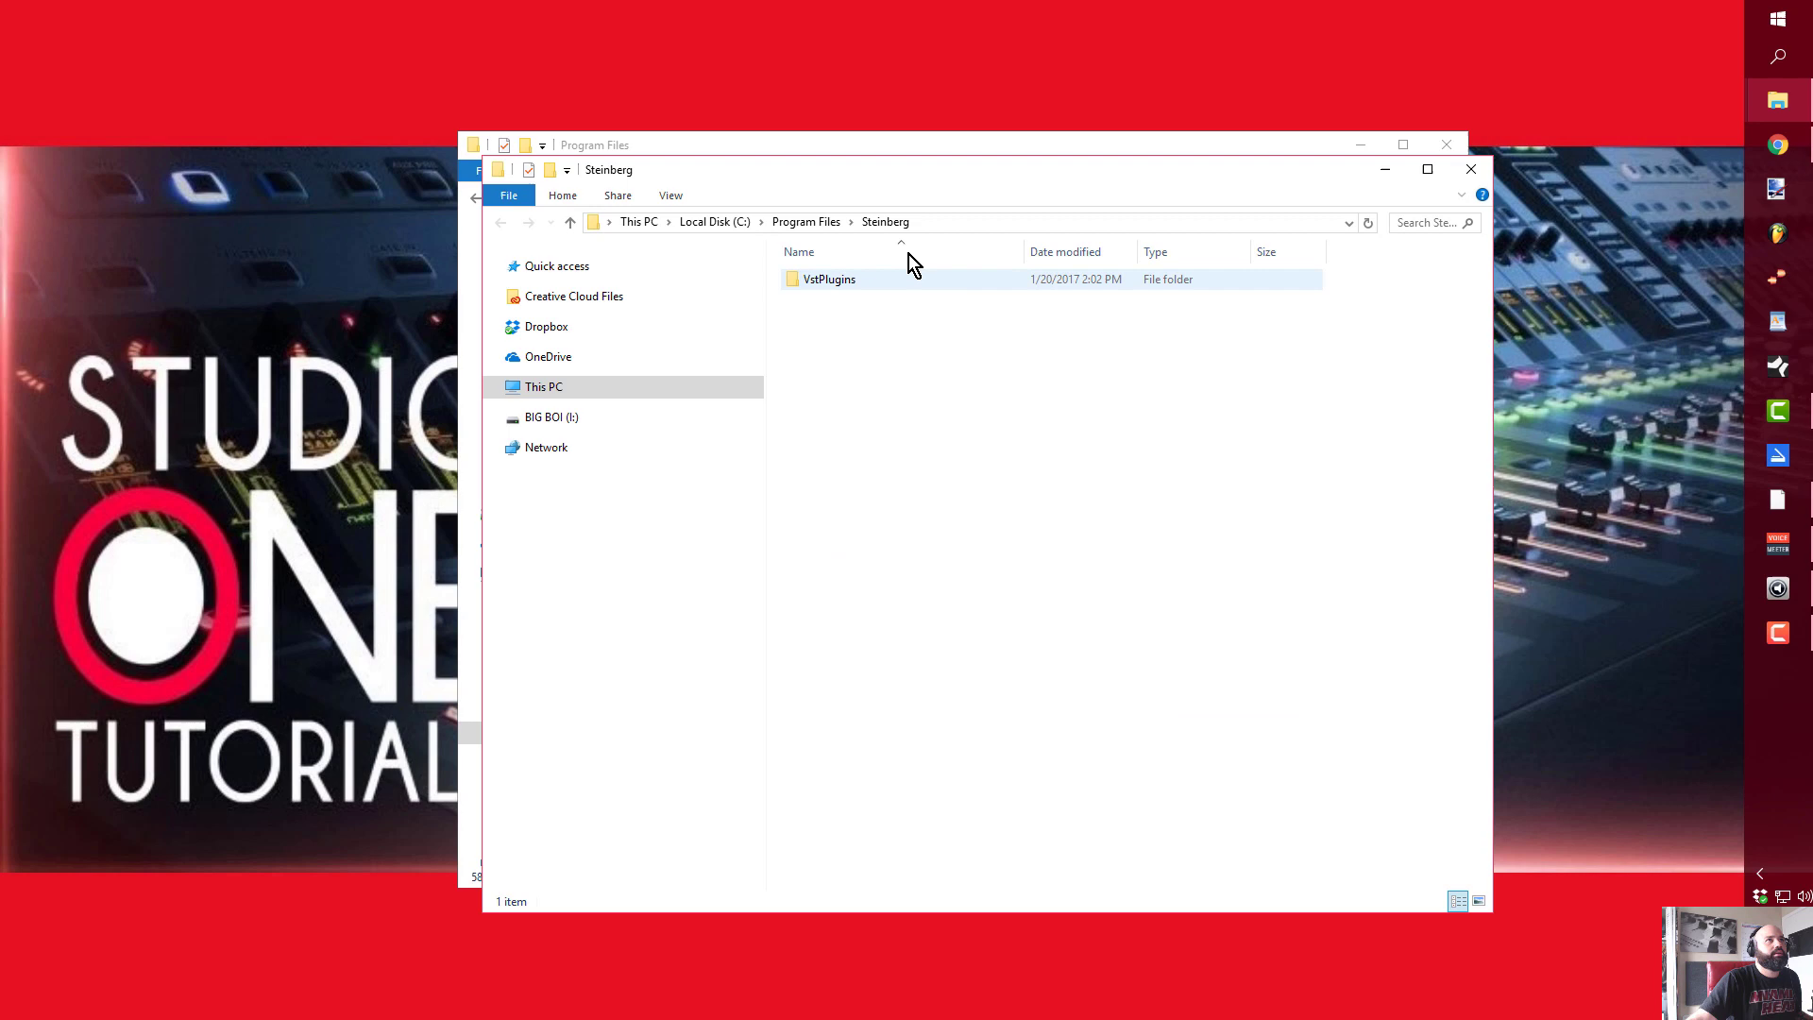
drag(812, 182, 1243, 194)
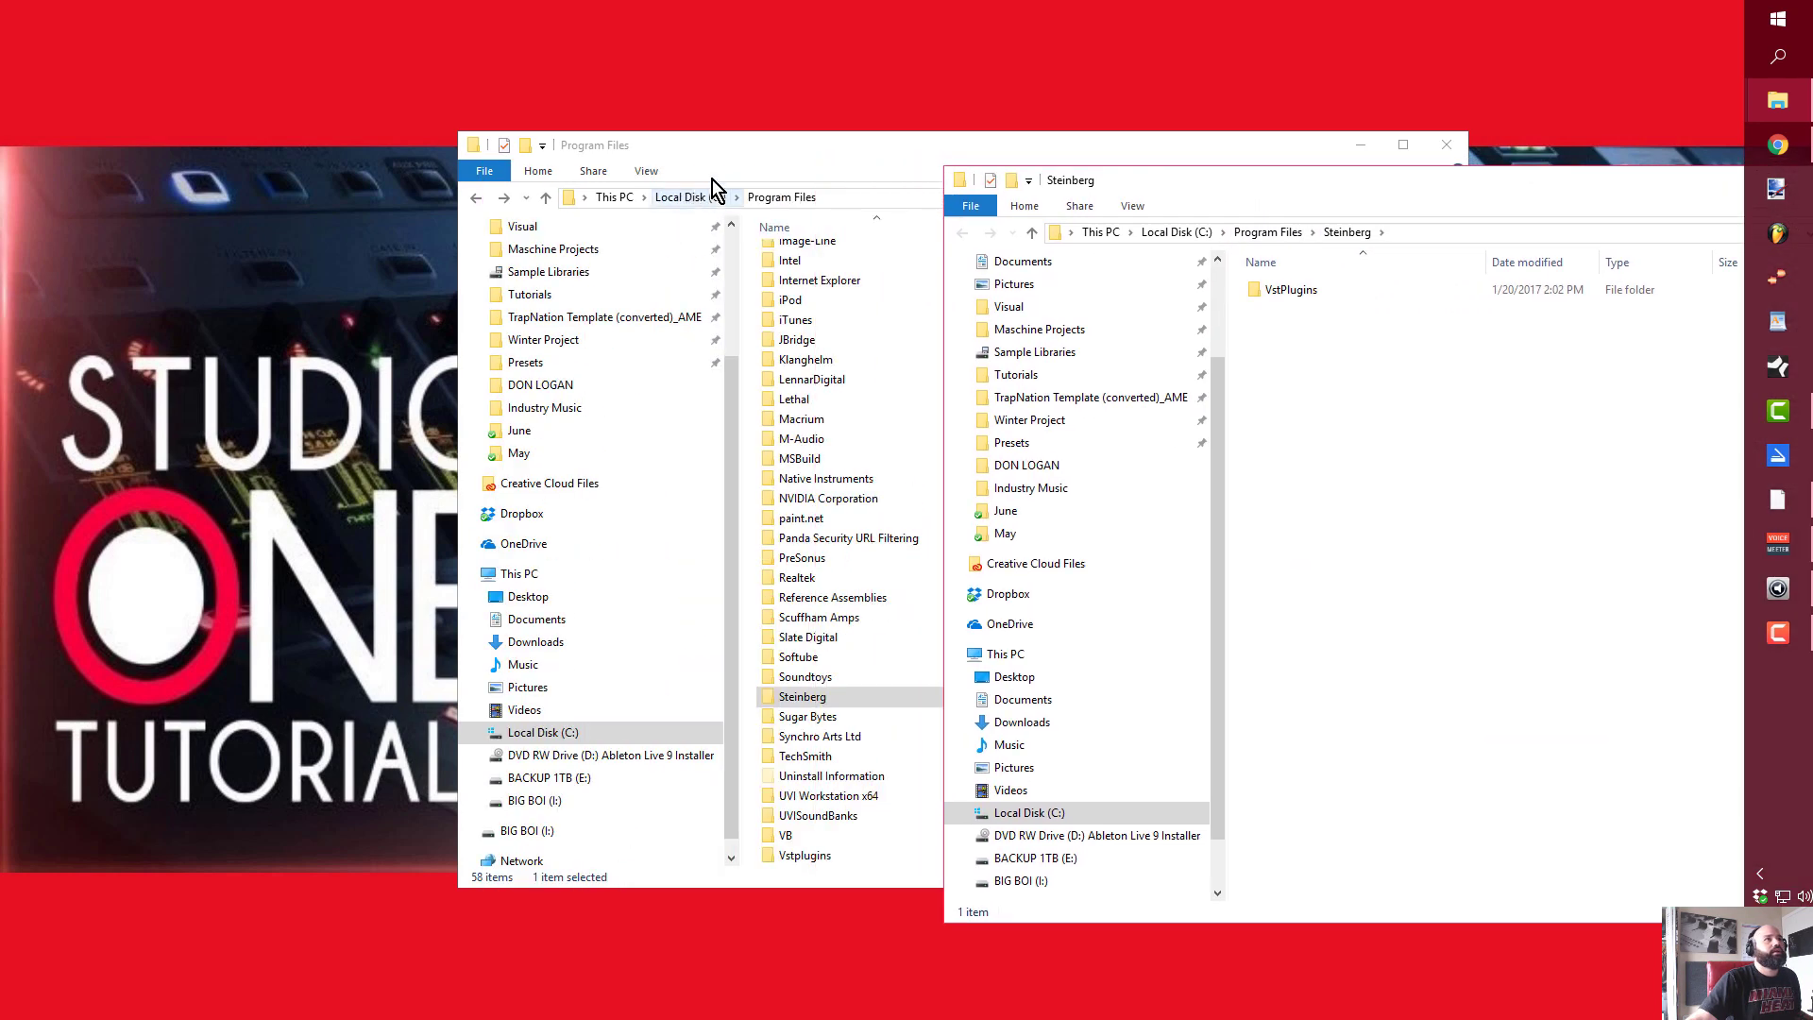
- Move and narrow the Program Files window so it sits beside the Steinberg window
click(789, 179)
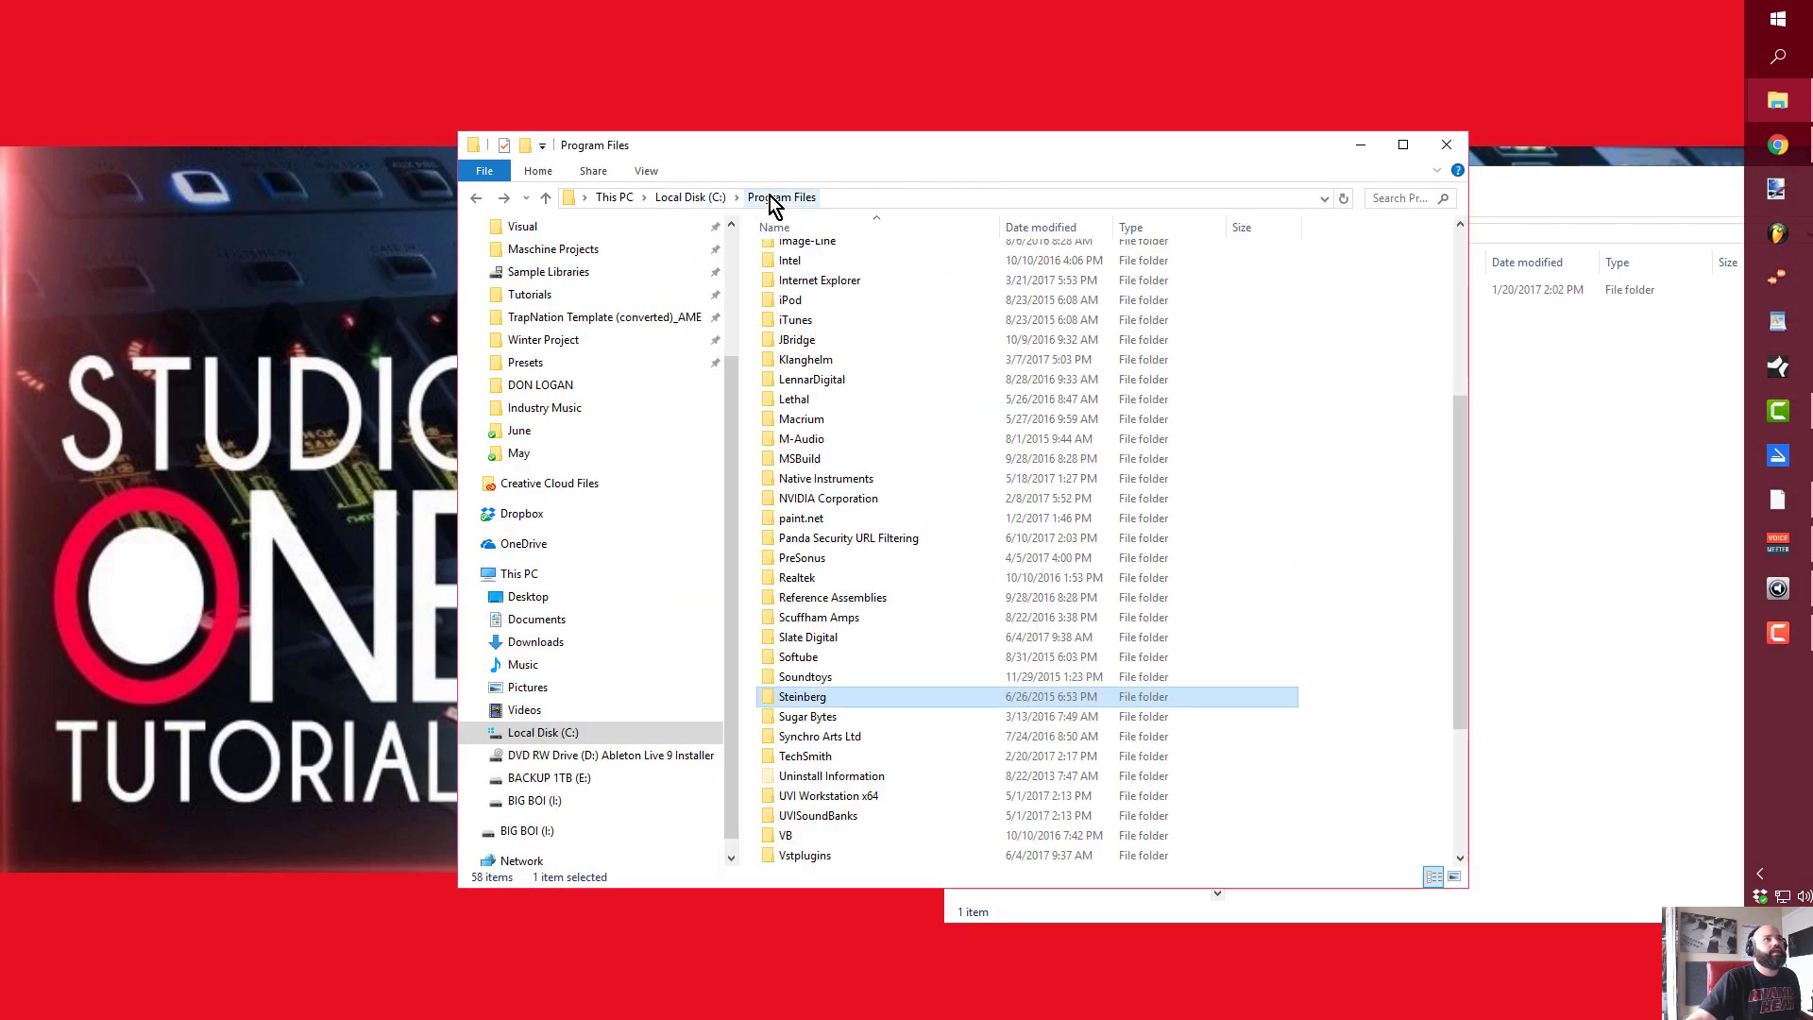
drag(859, 156, 530, 107)
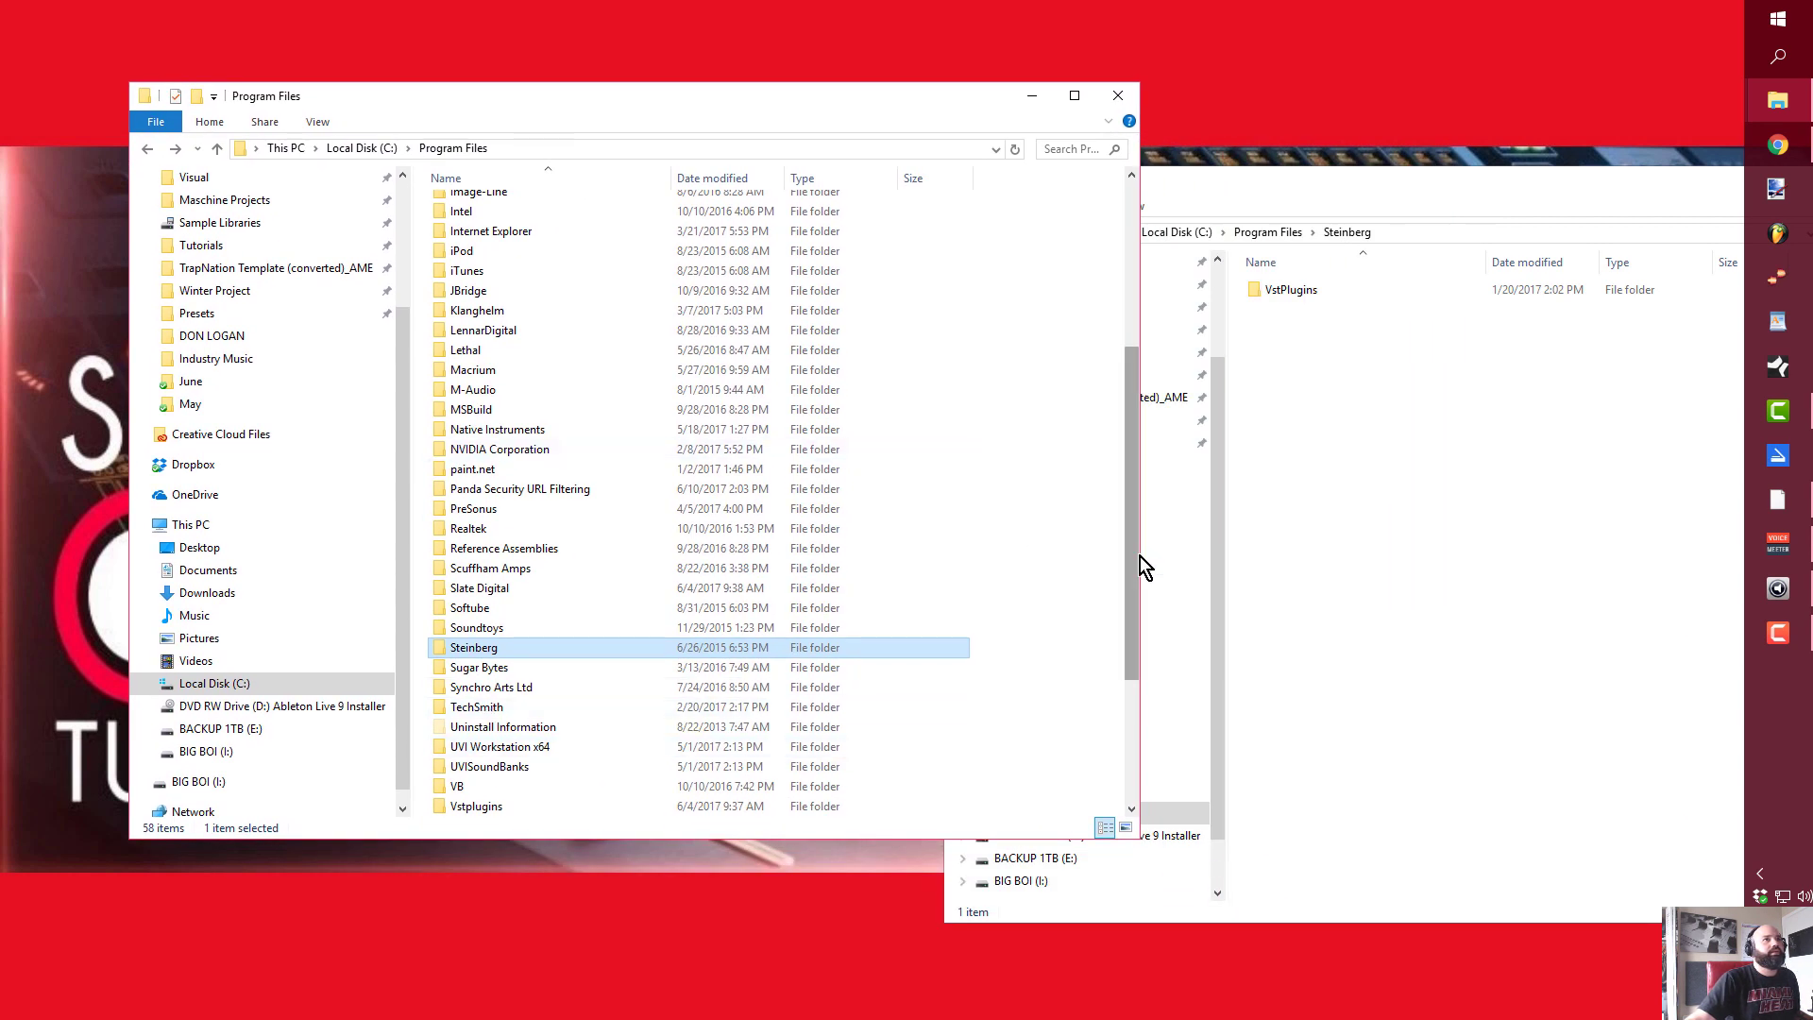
drag(1141, 563, 859, 631)
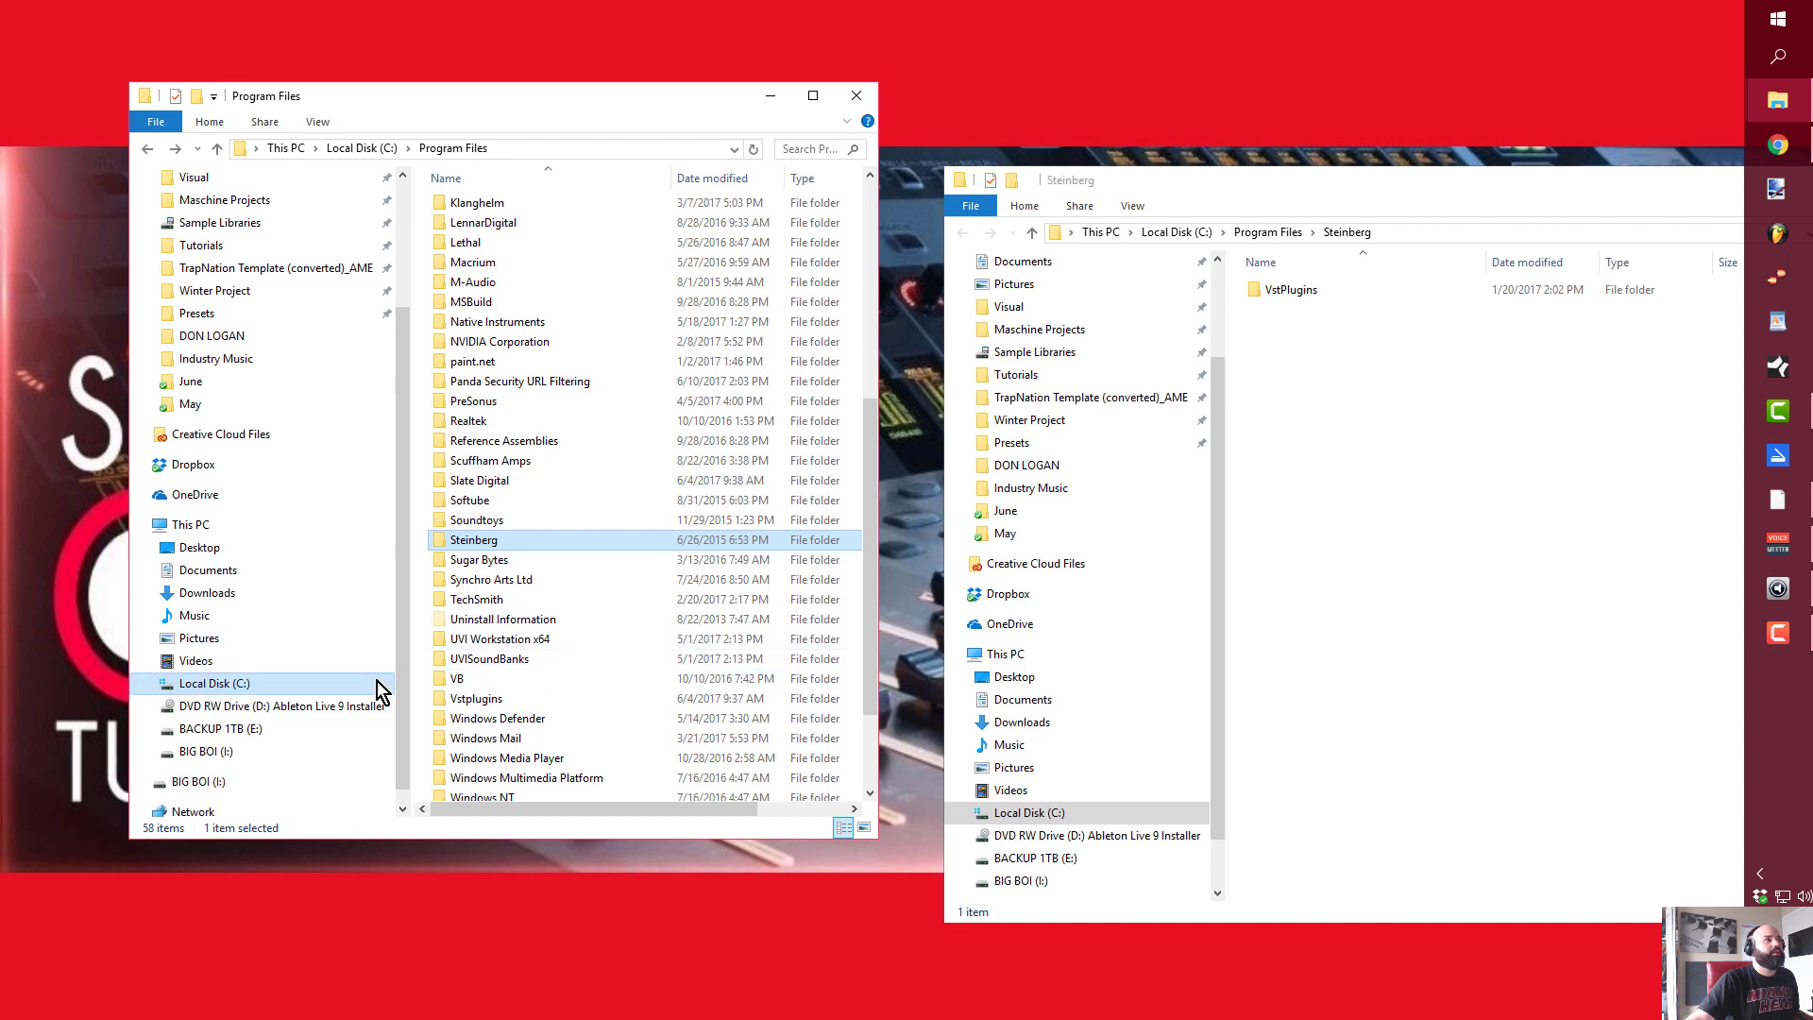
- Drag the Steinberg and Vstplugins folders onto the Steinberg window with Alt to create shortcuts
ctrl+click(475, 700)
drag(475, 701, 1303, 474)
key(shift)
key(alt)
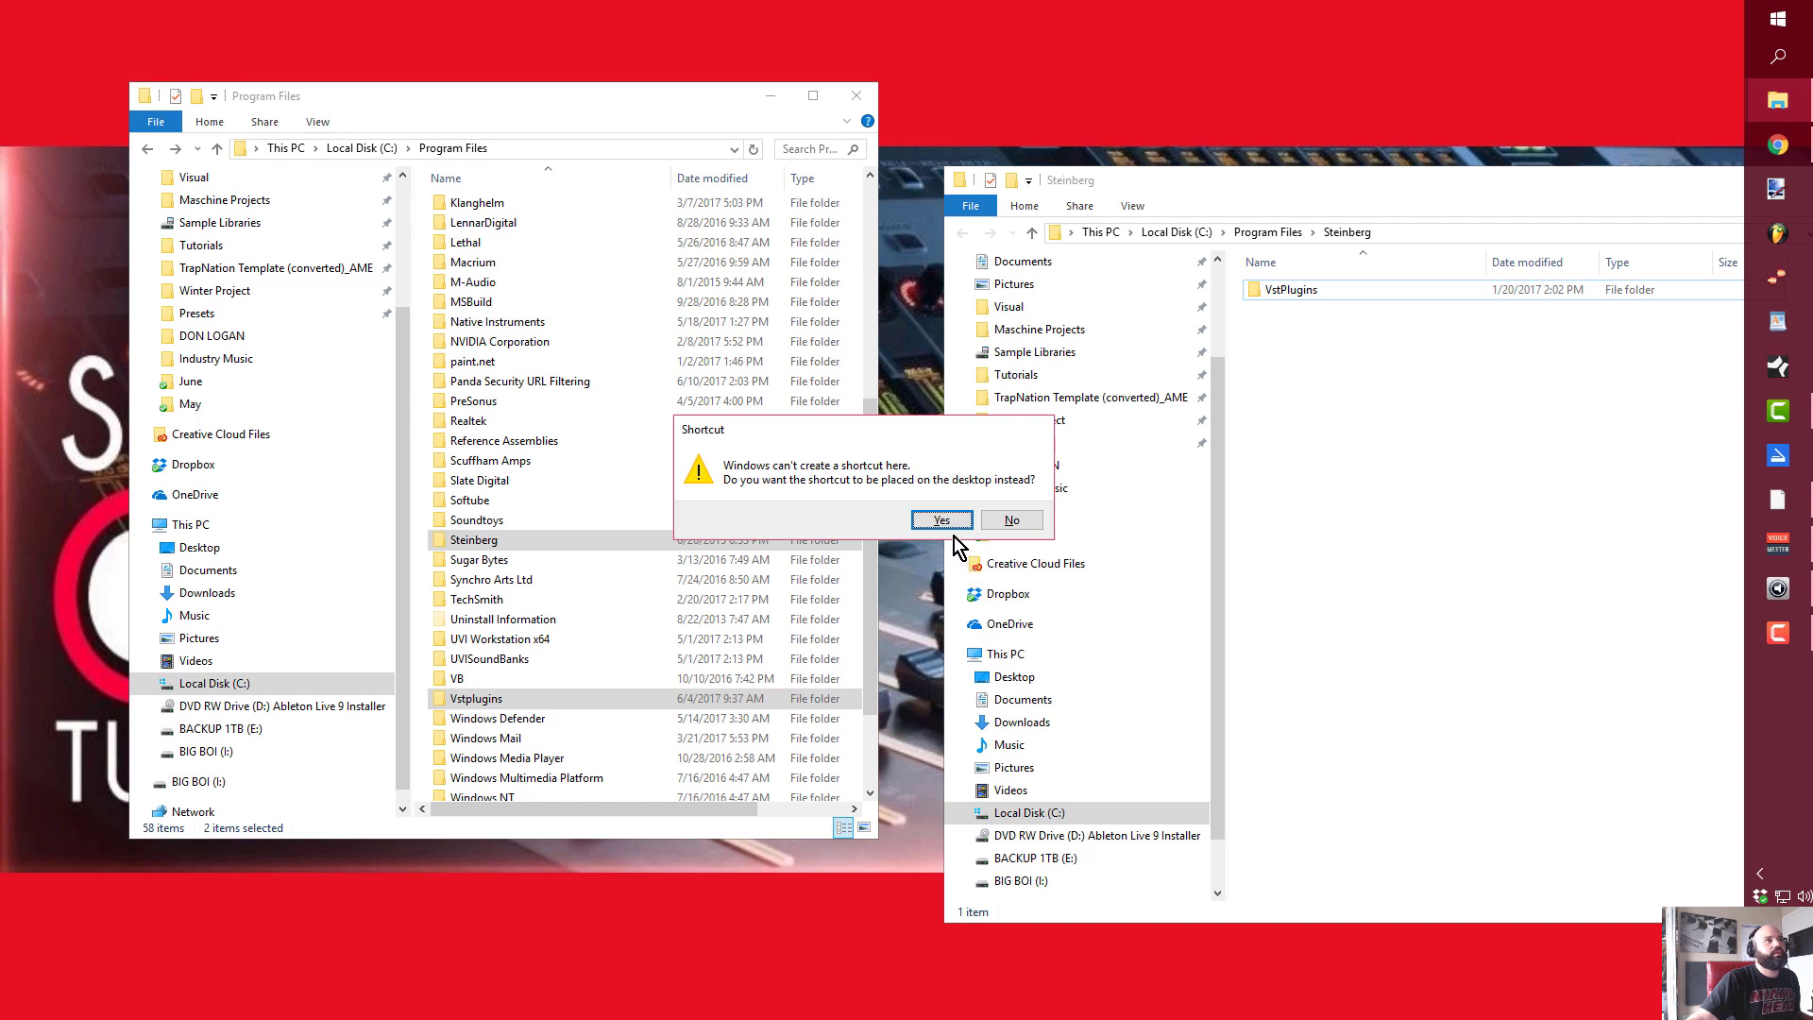
- Decline desktop shortcuts, open Steinberg's VstPlugins, and Alt-drag both folders in as shortcuts
click(1009, 520)
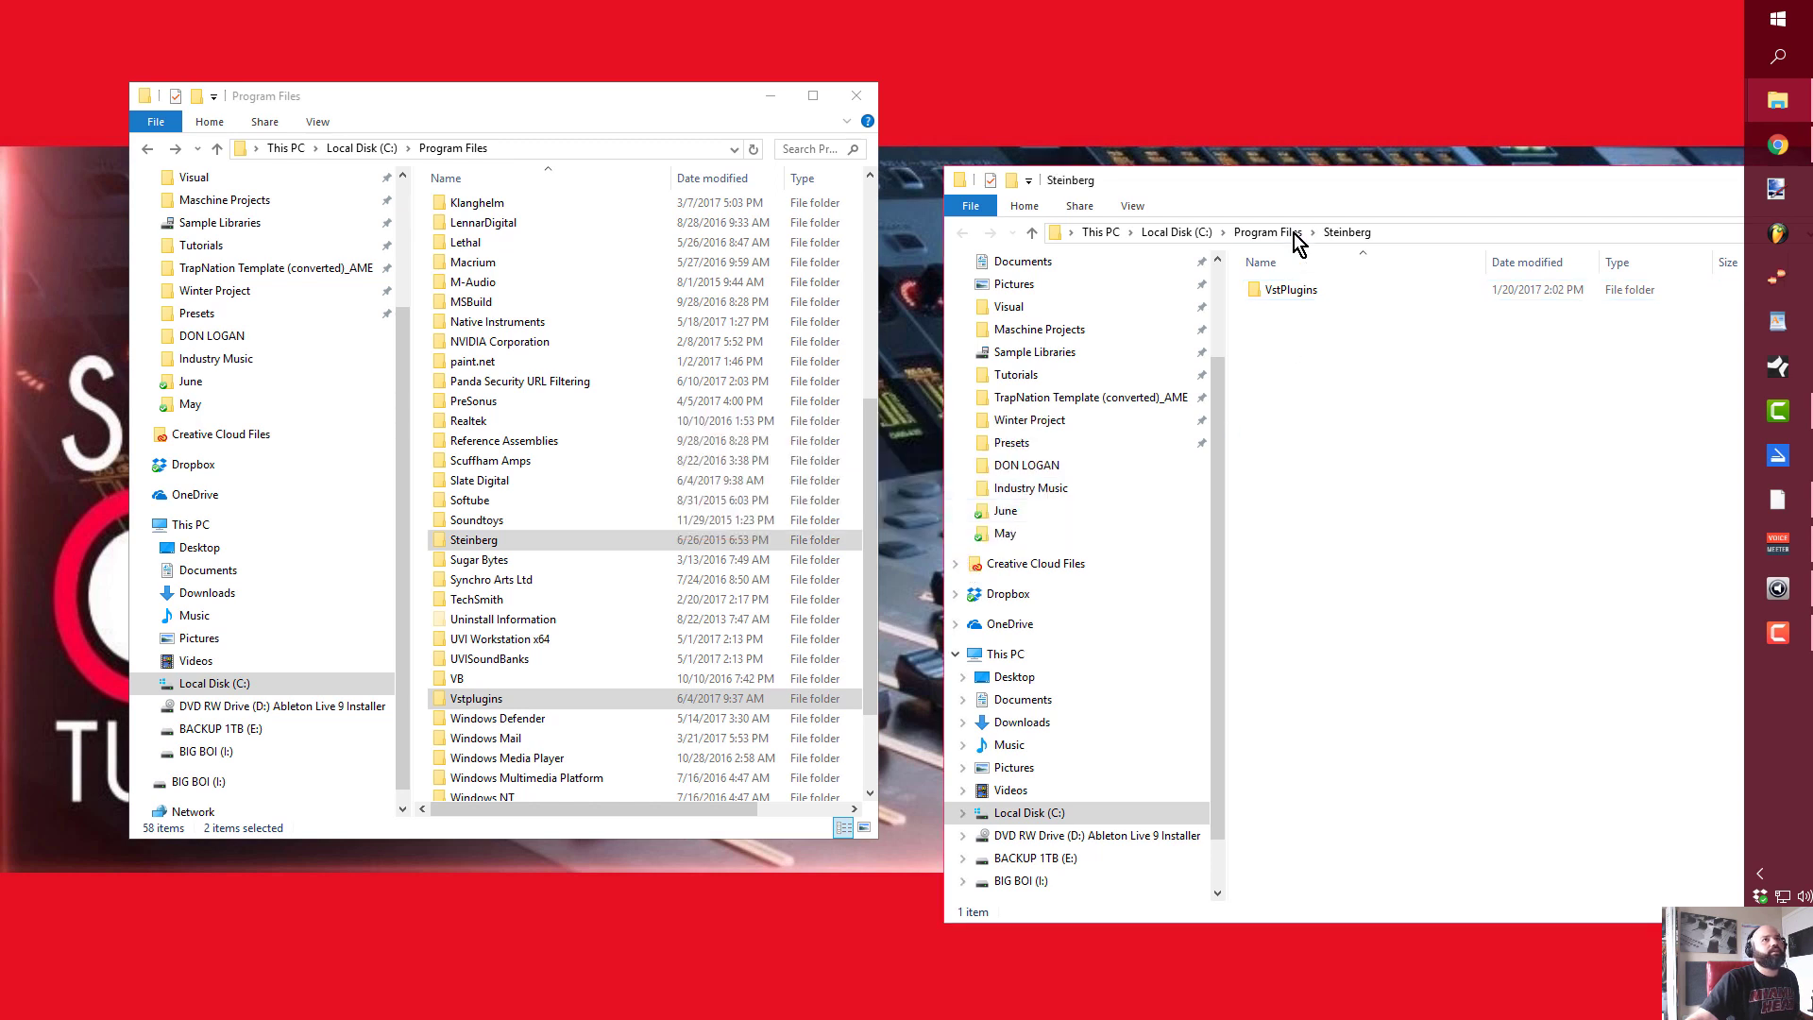
double_click(1270, 289)
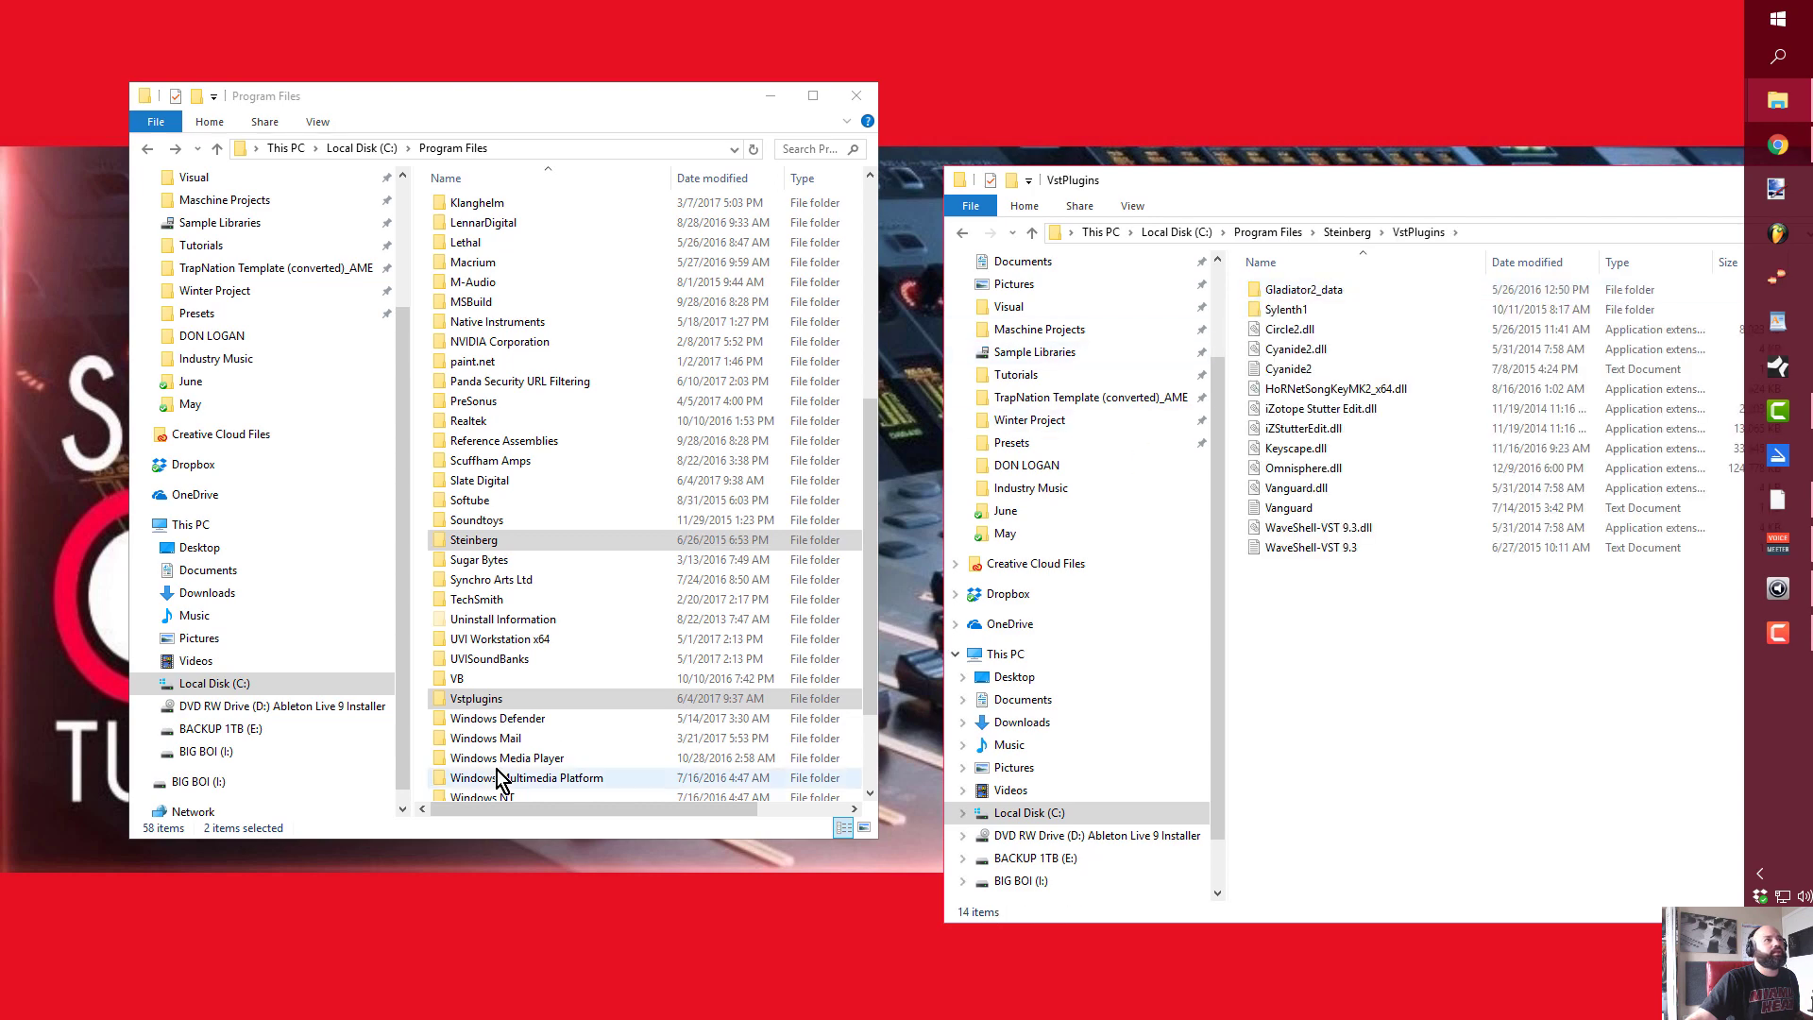
drag(484, 713, 1292, 775)
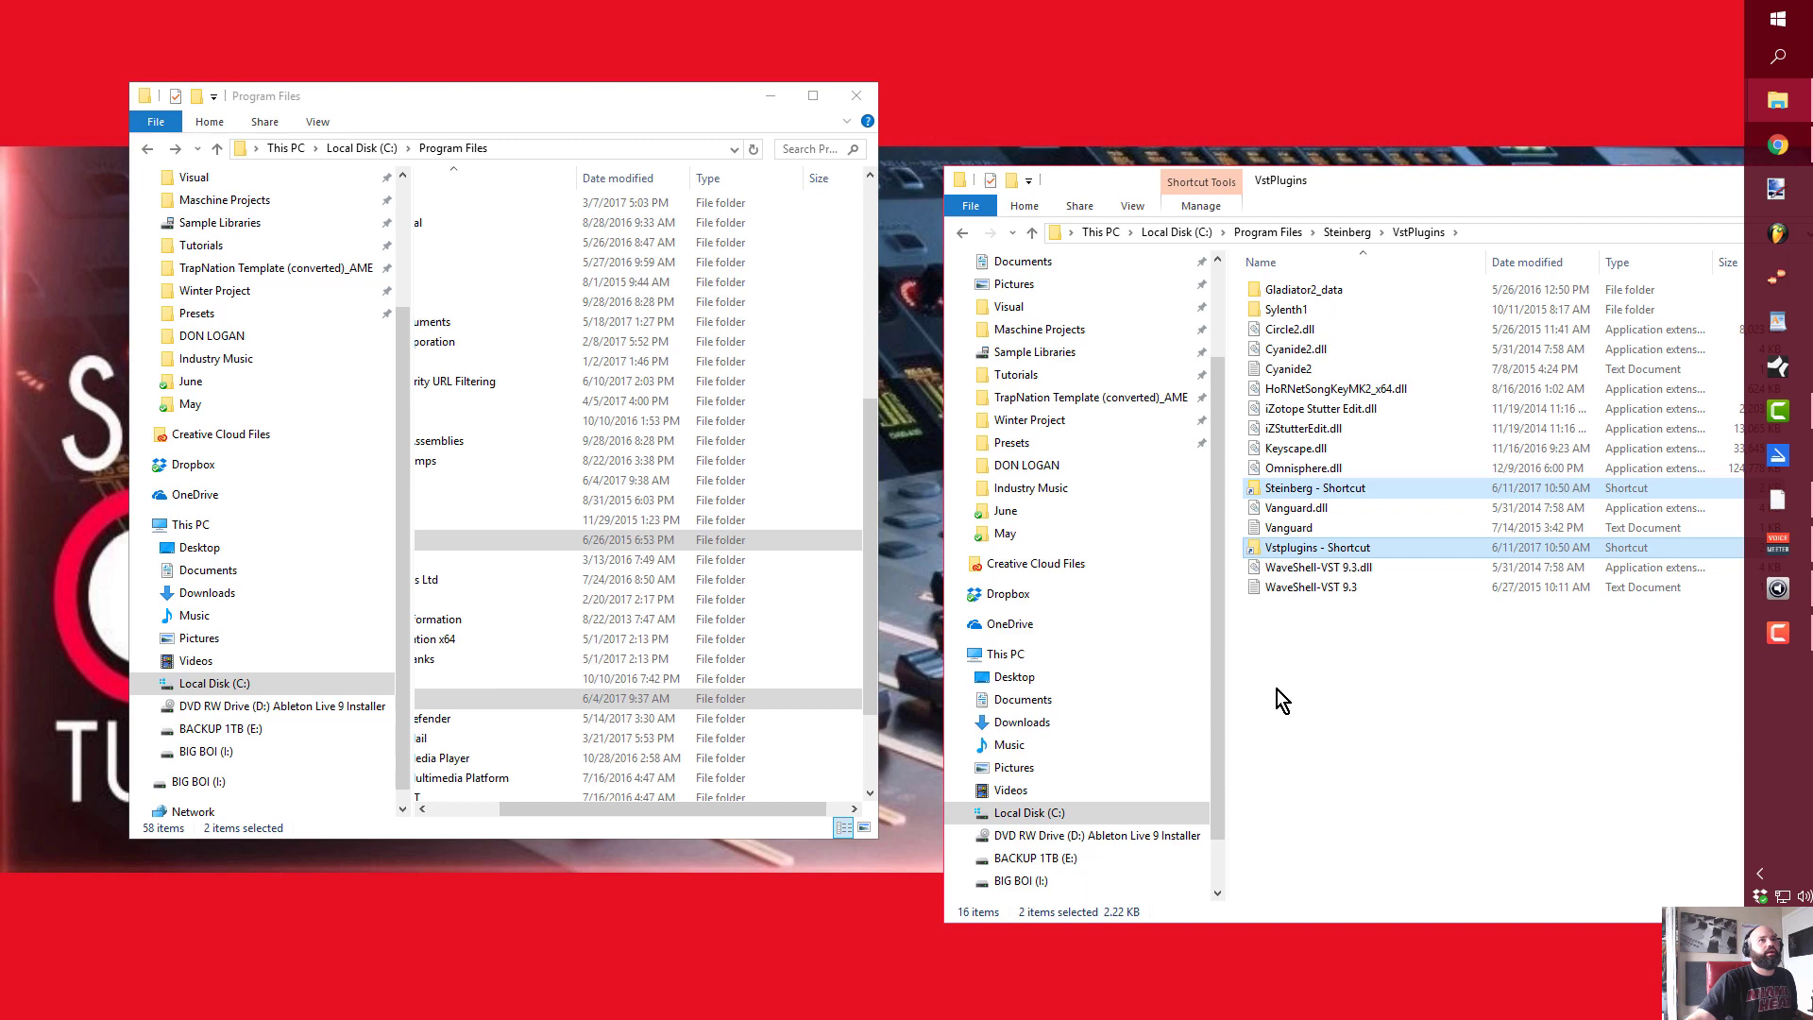
key(alt)
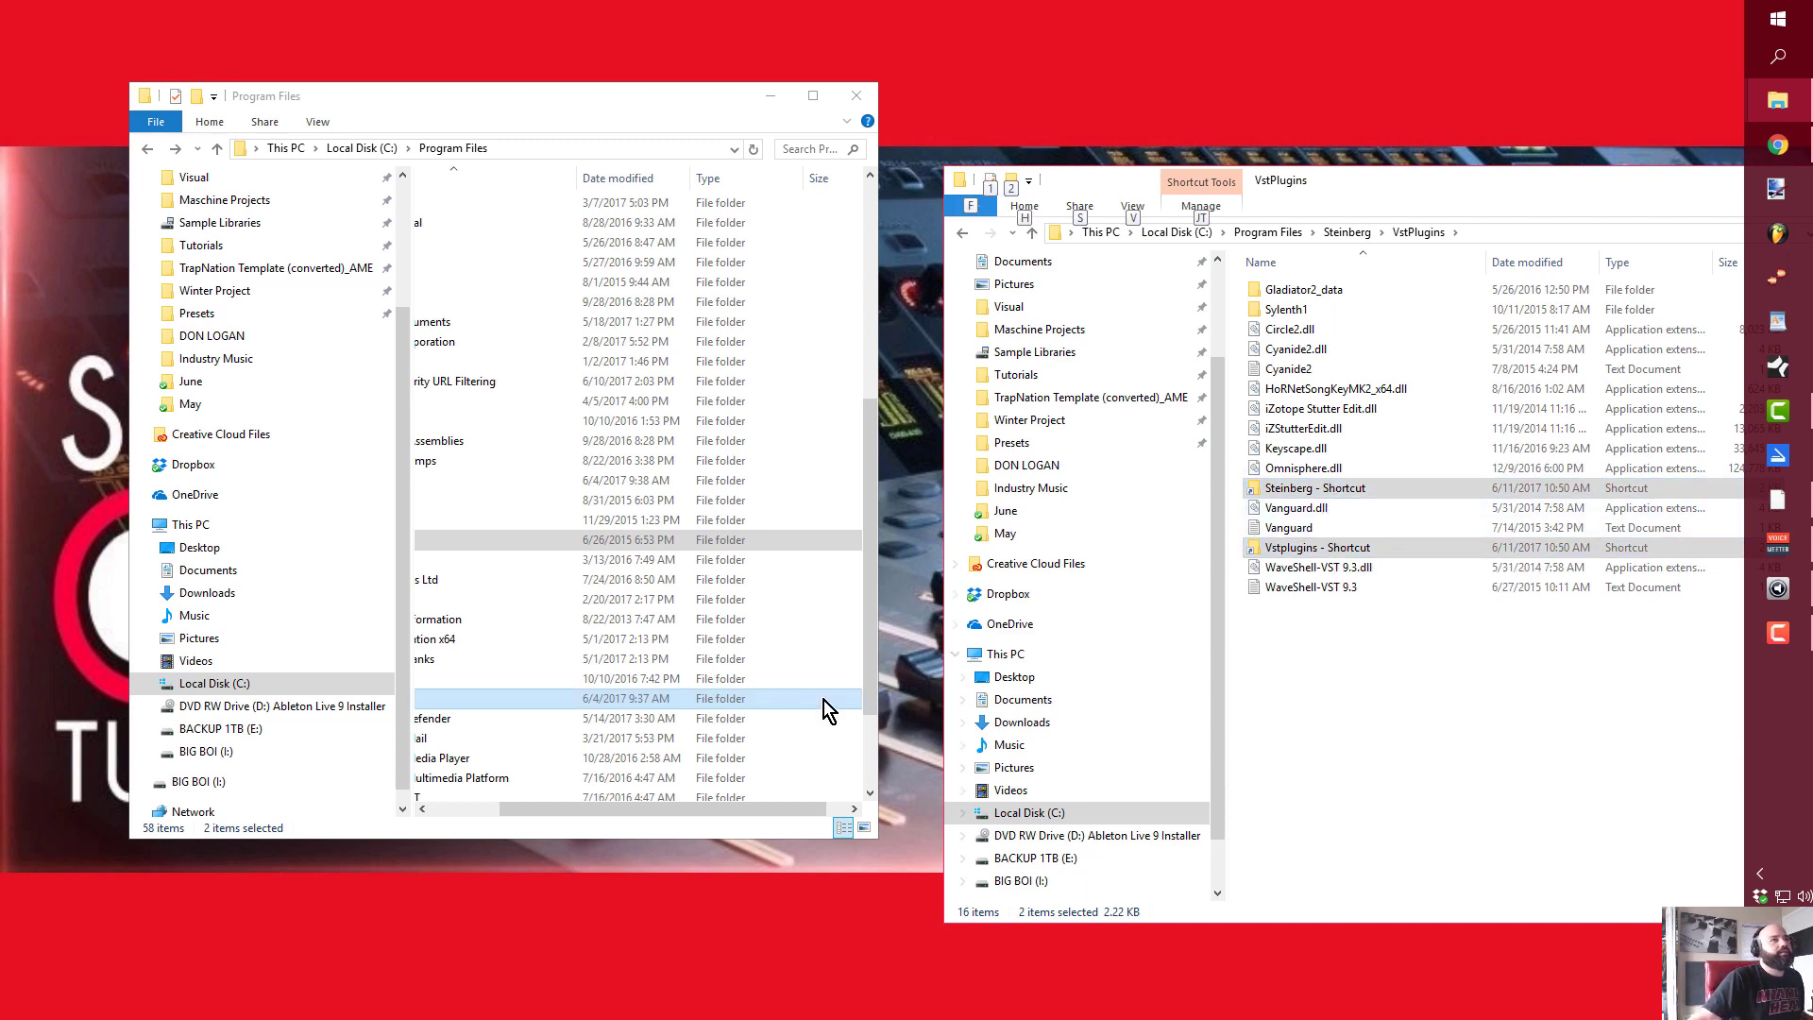
drag(752, 810, 559, 810)
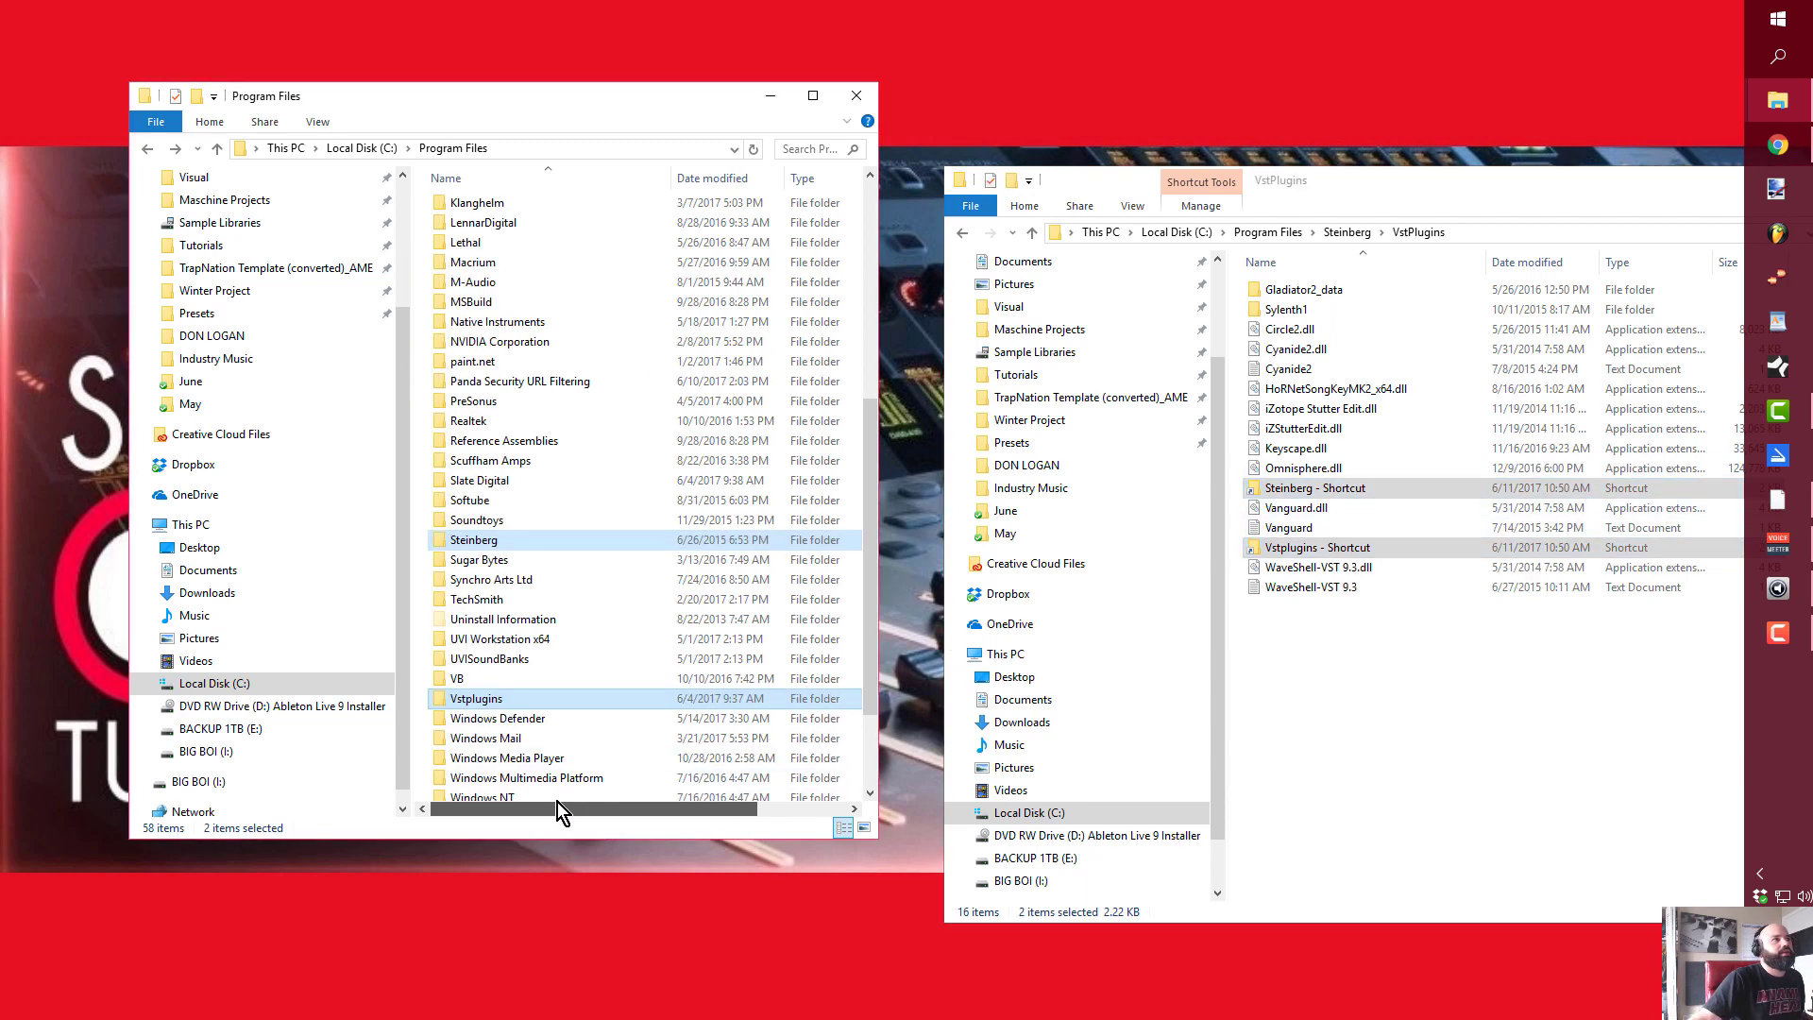
- Clear the selection and delete the unneeded Steinberg shortcut, keeping only Vstplugins
click(615, 737)
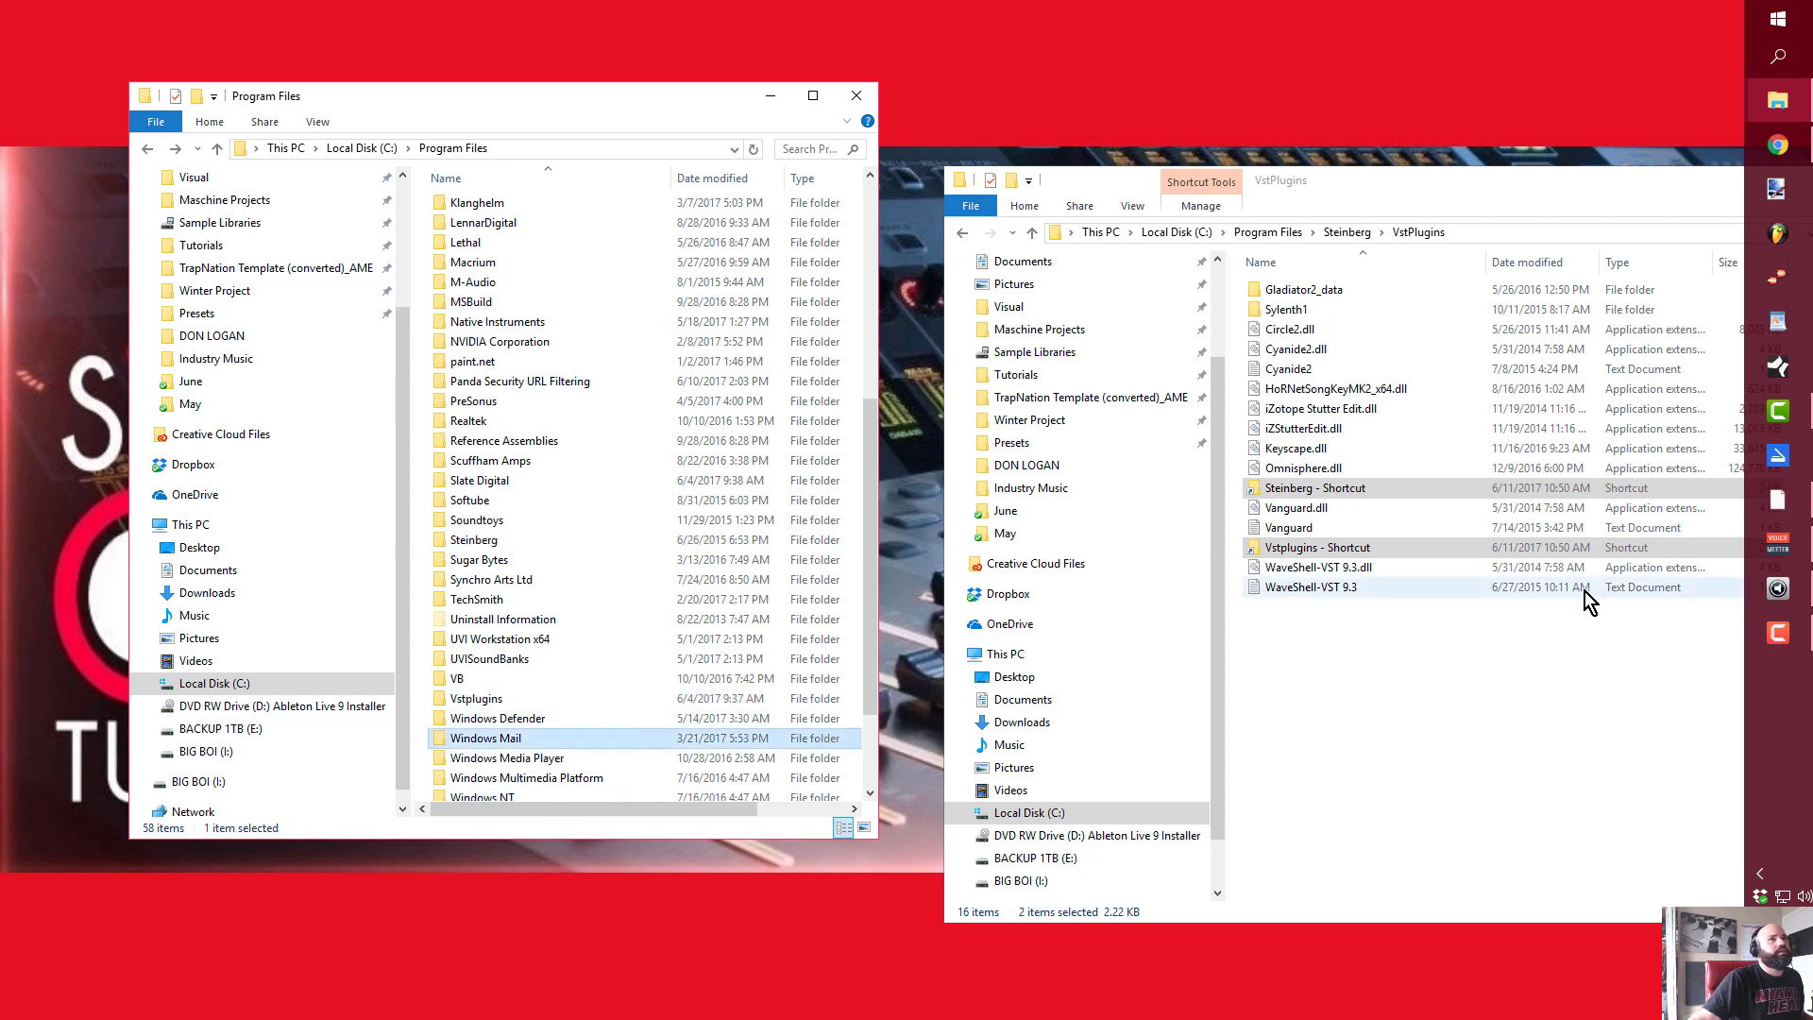
right_click(1352, 493)
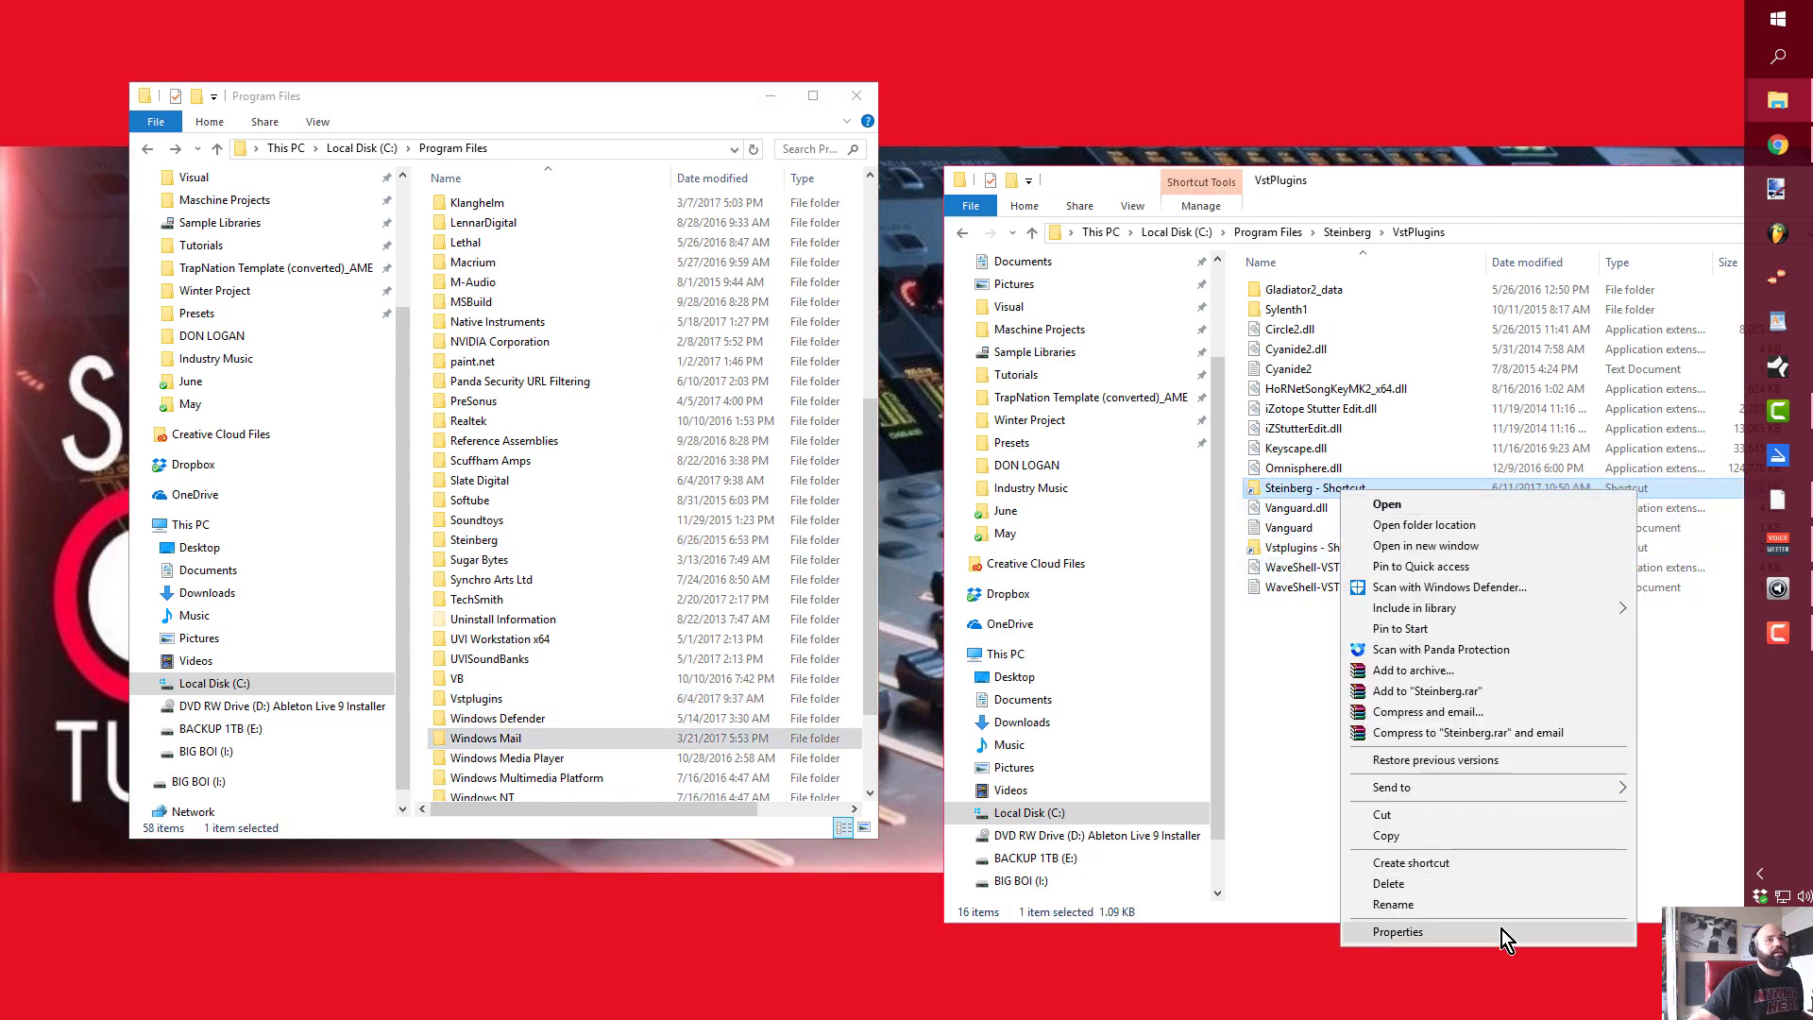
click(1466, 882)
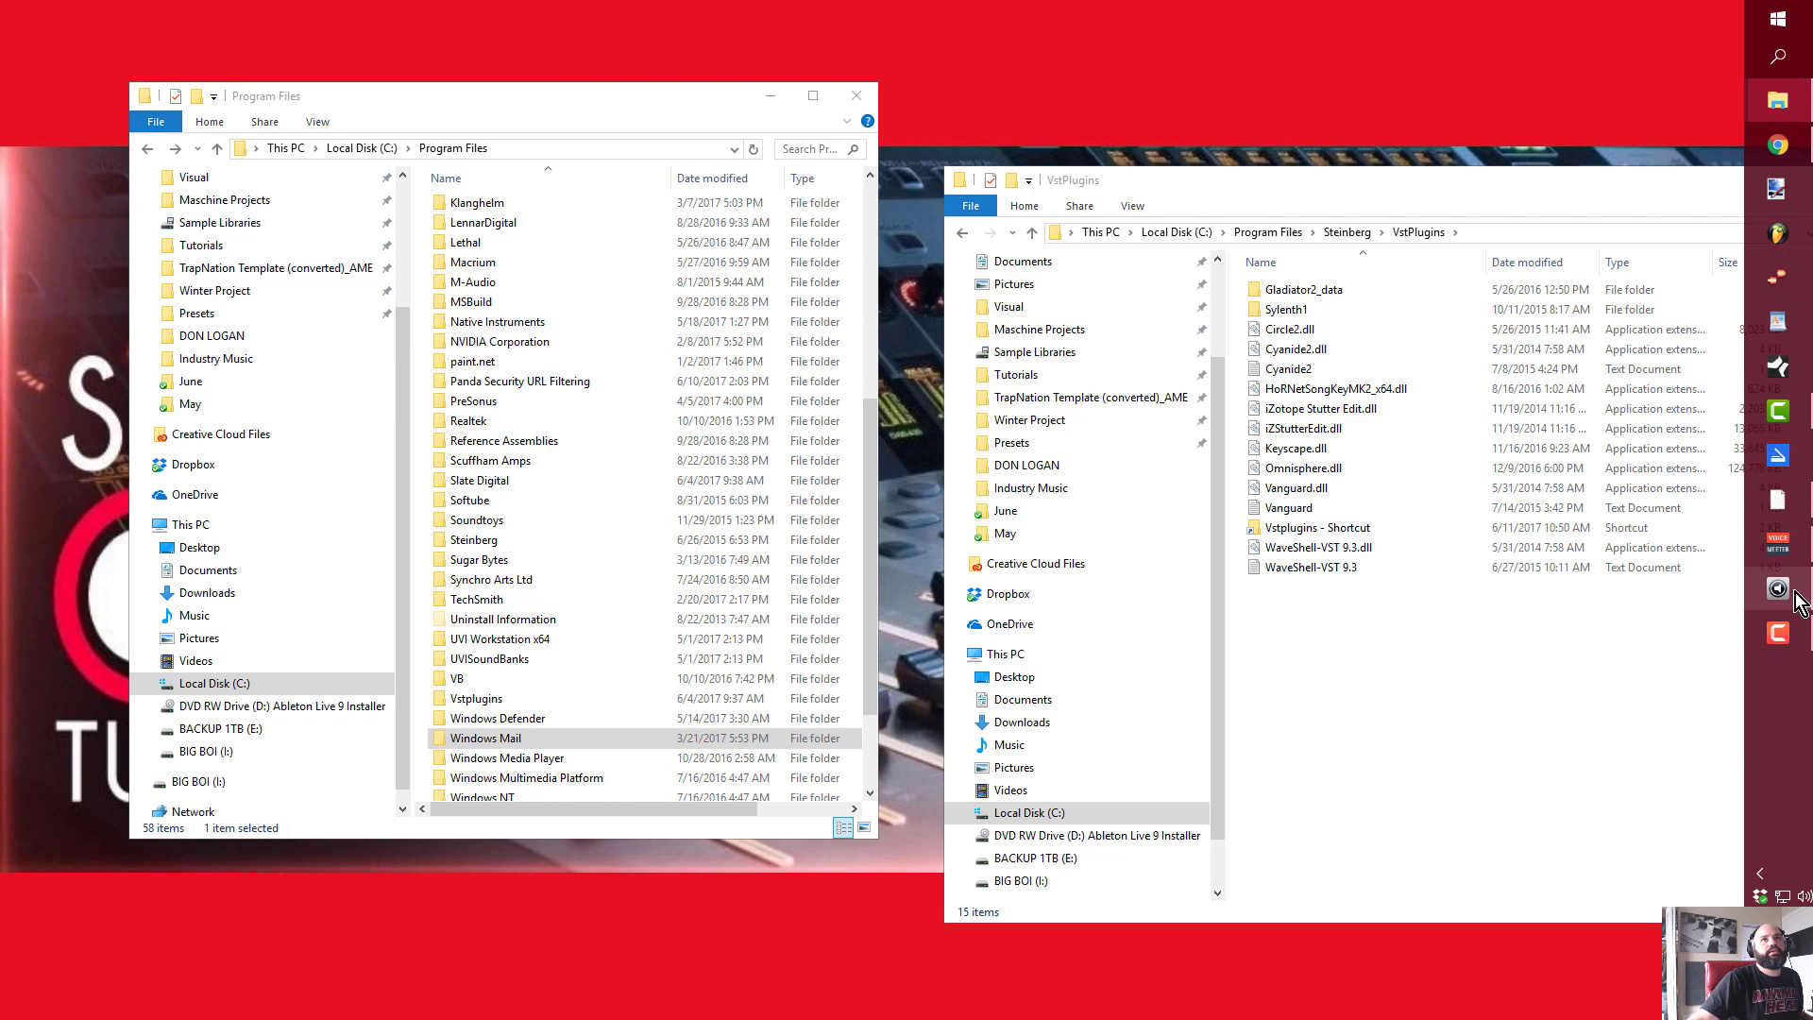
- Launch Ableton Live 9 Standard by searching 'ab', and move VstPlugins beside Program Files
click(1776, 59)
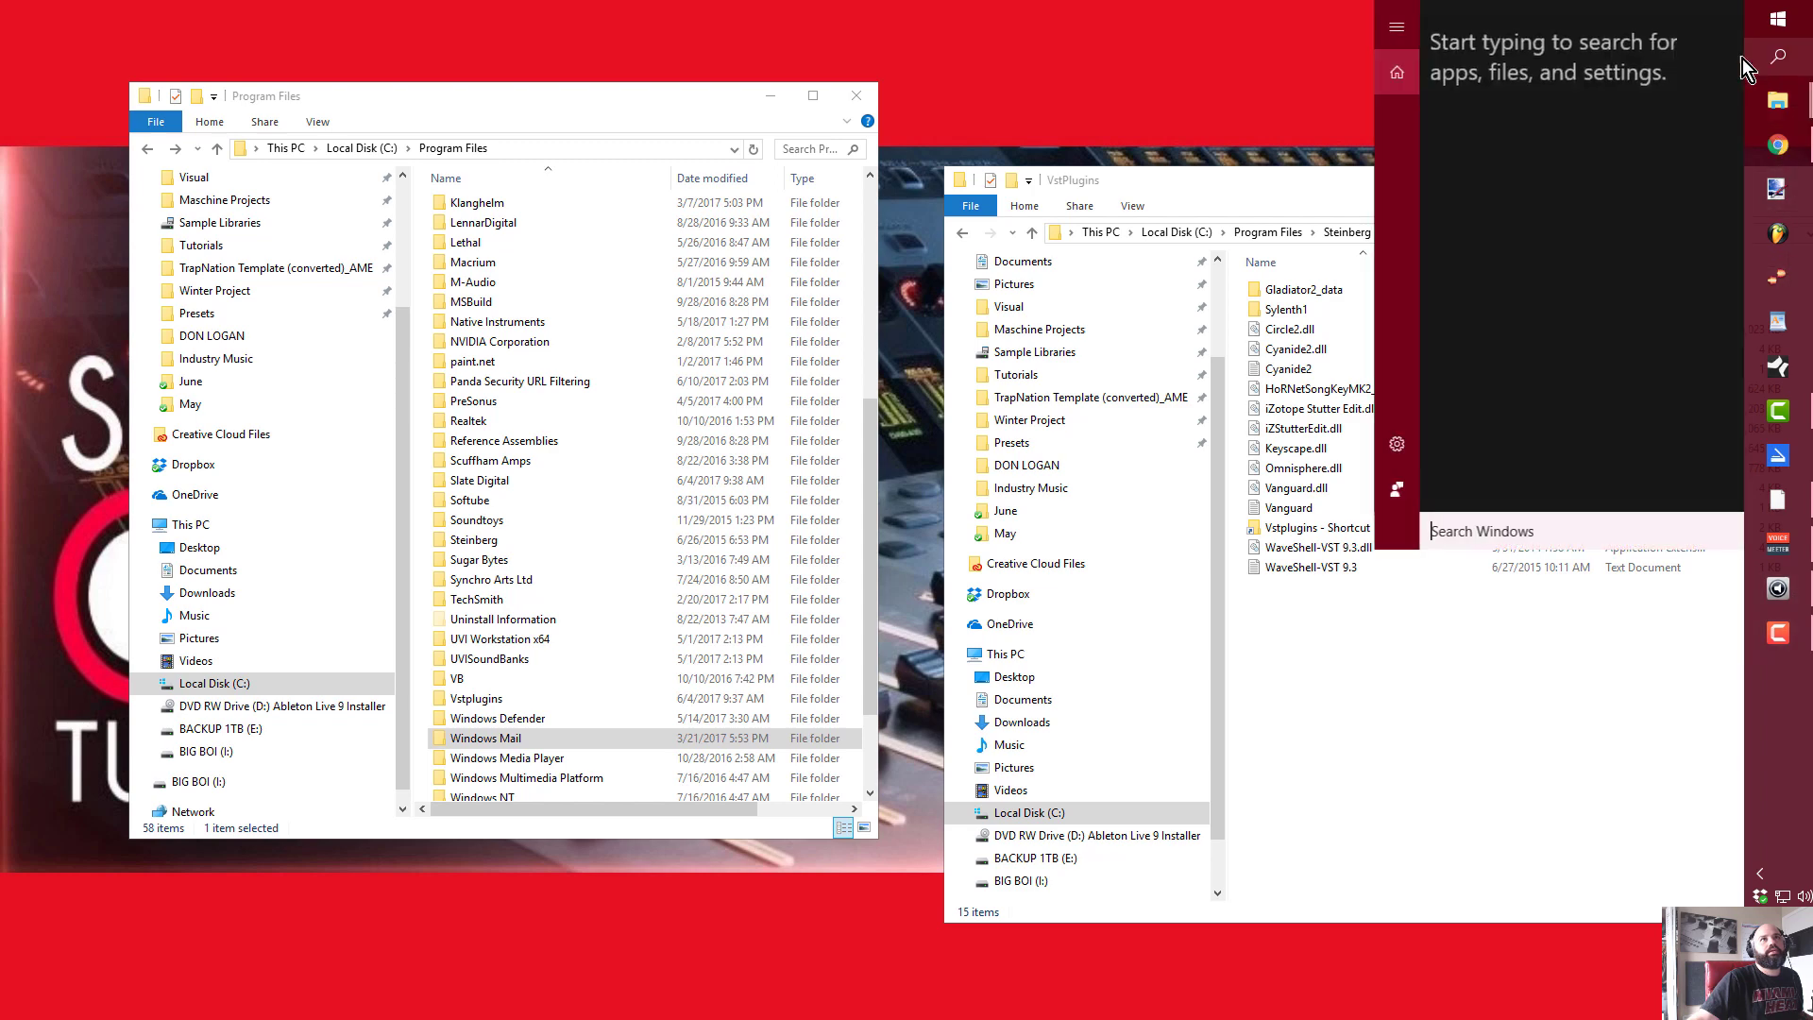
text(ab)
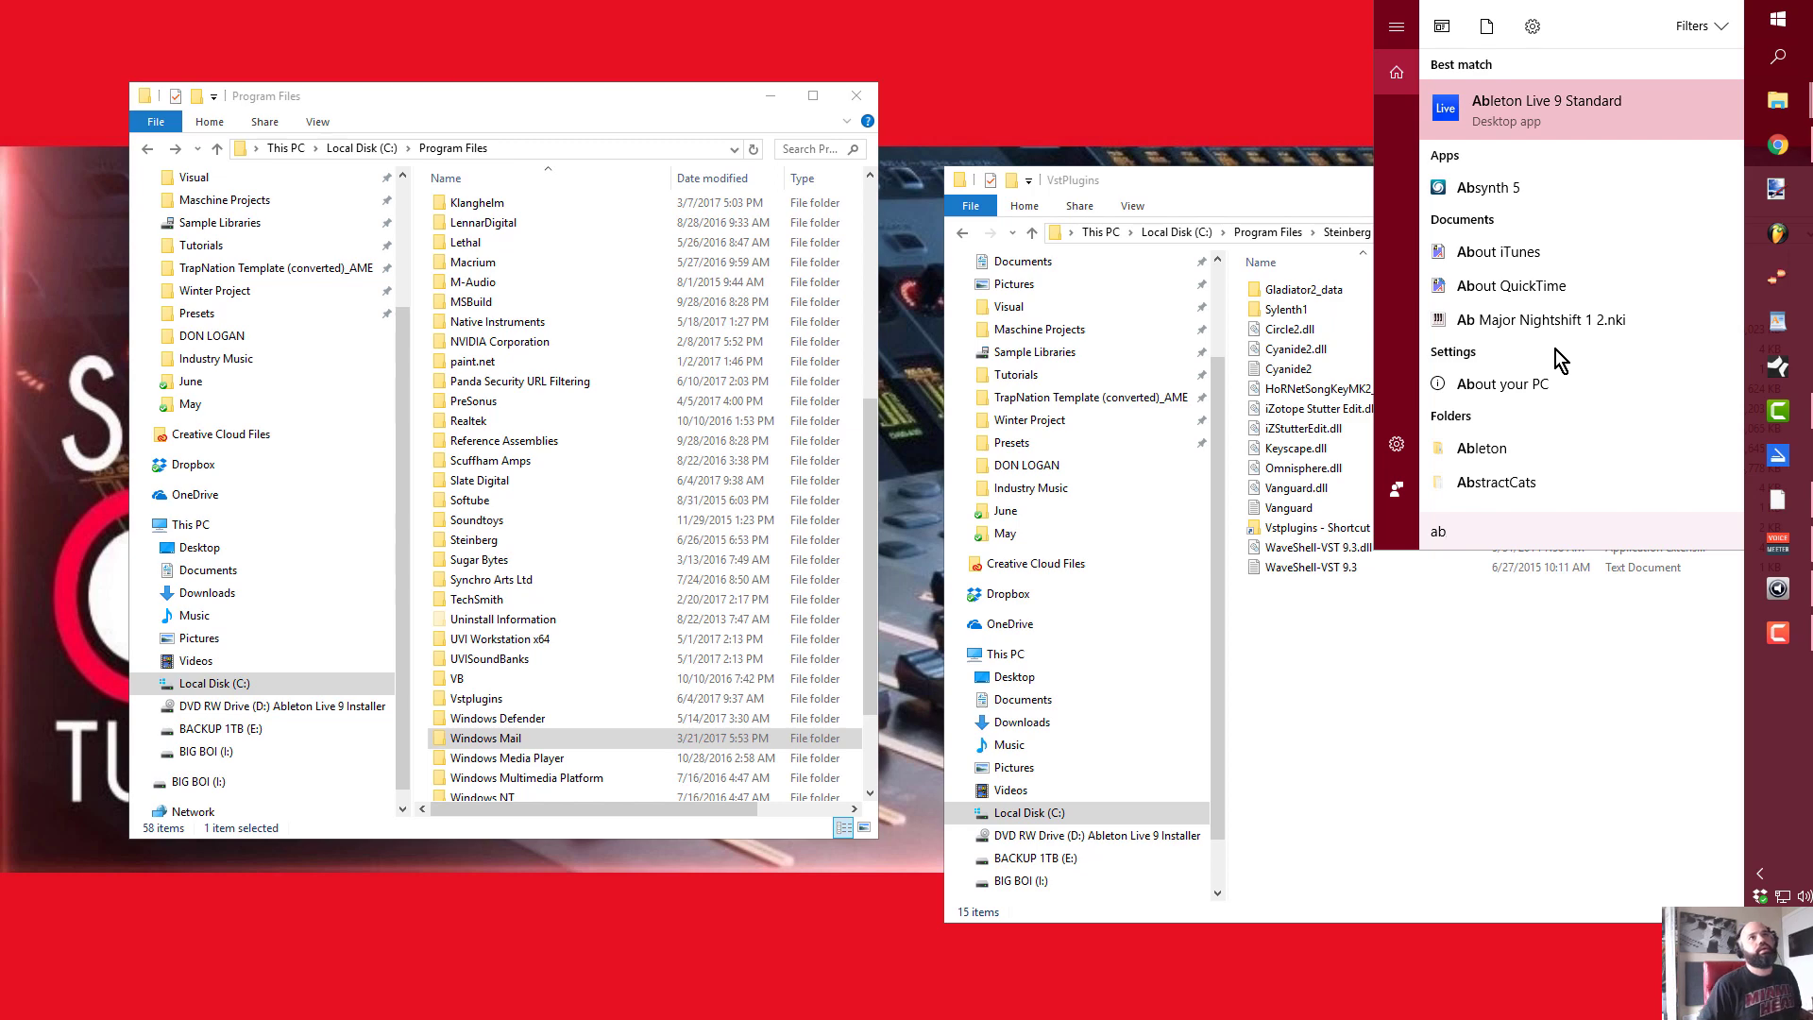
click(1517, 115)
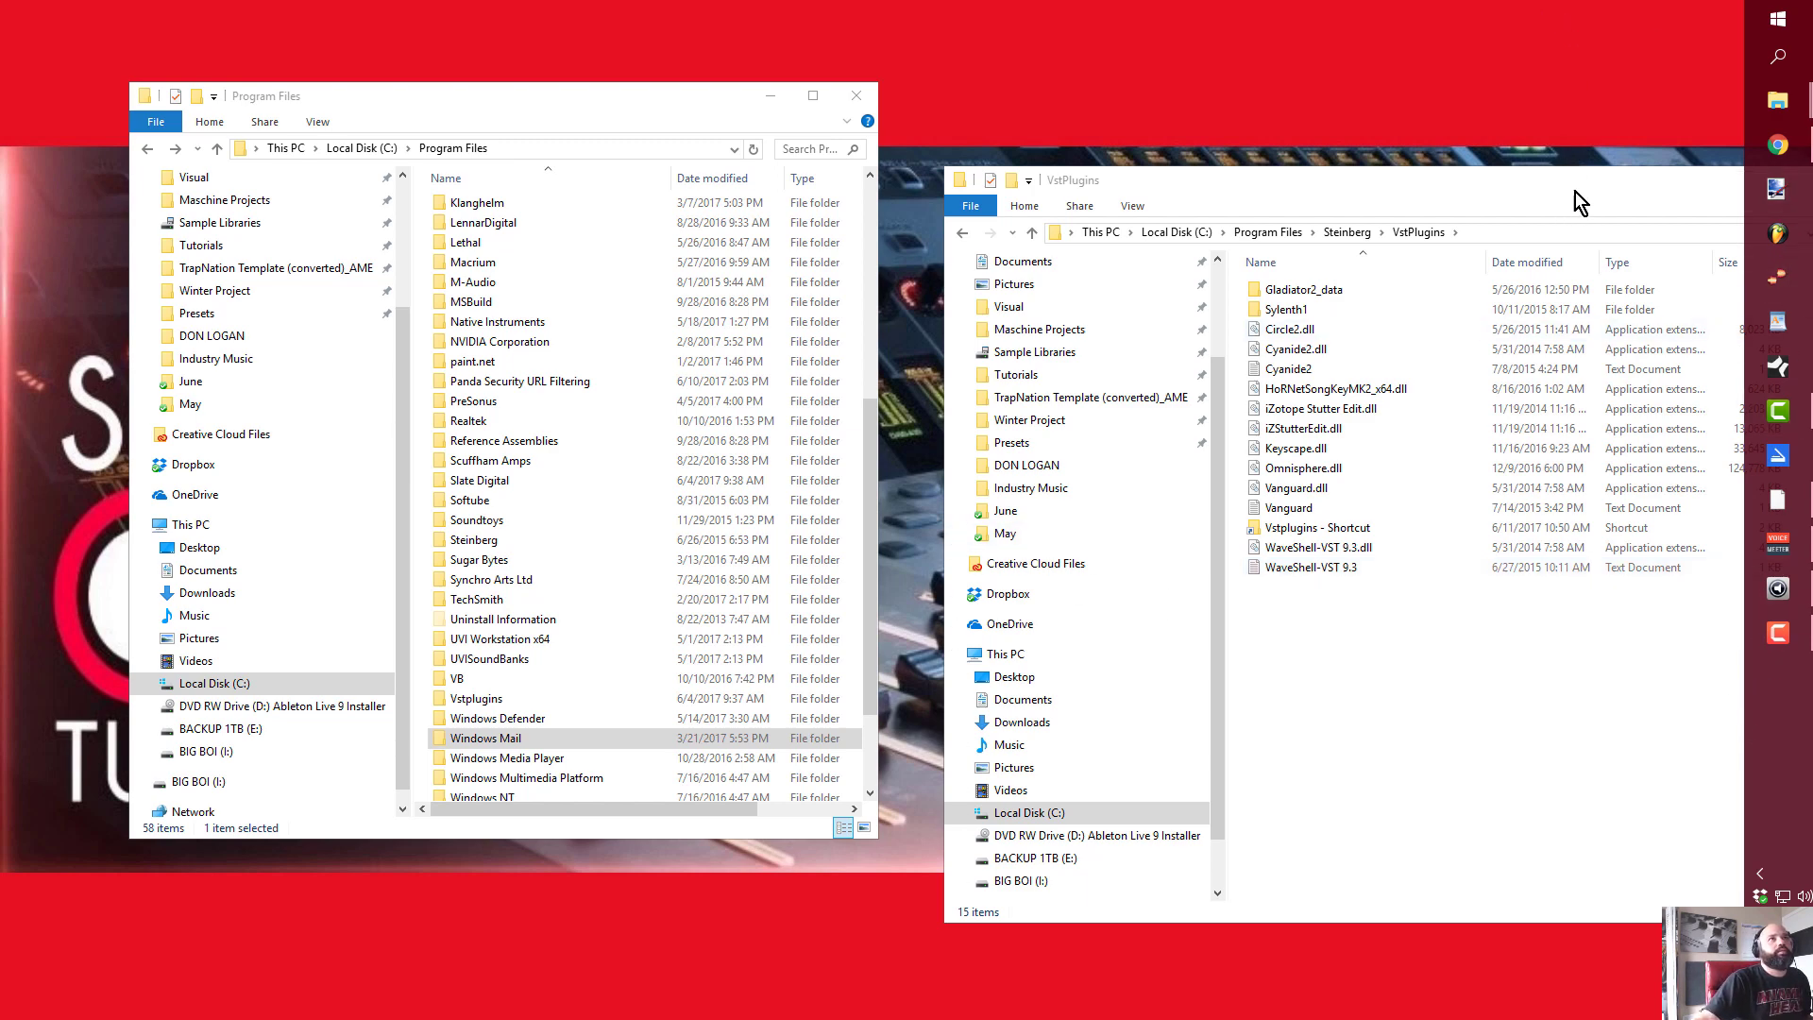
drag(1574, 191, 1510, 108)
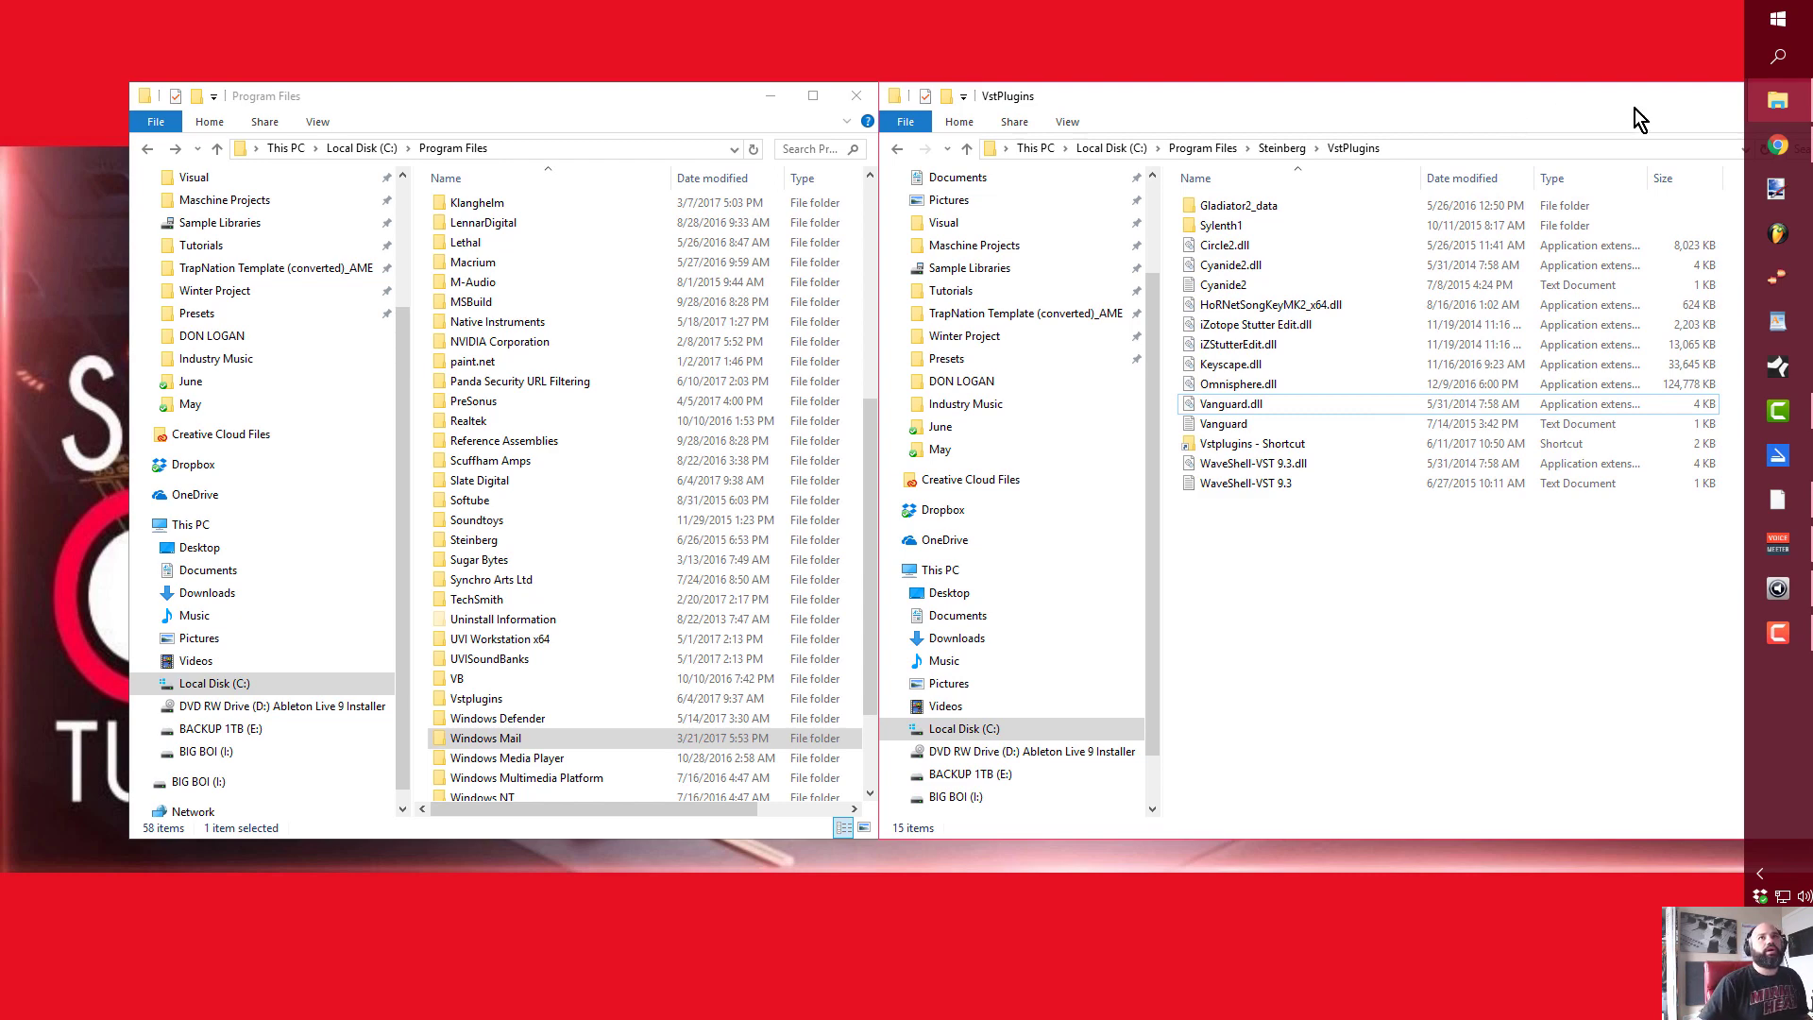
- Search 'ab' for Ableton Live 9 Standard, pin it to Start, and check the new tile
click(1779, 58)
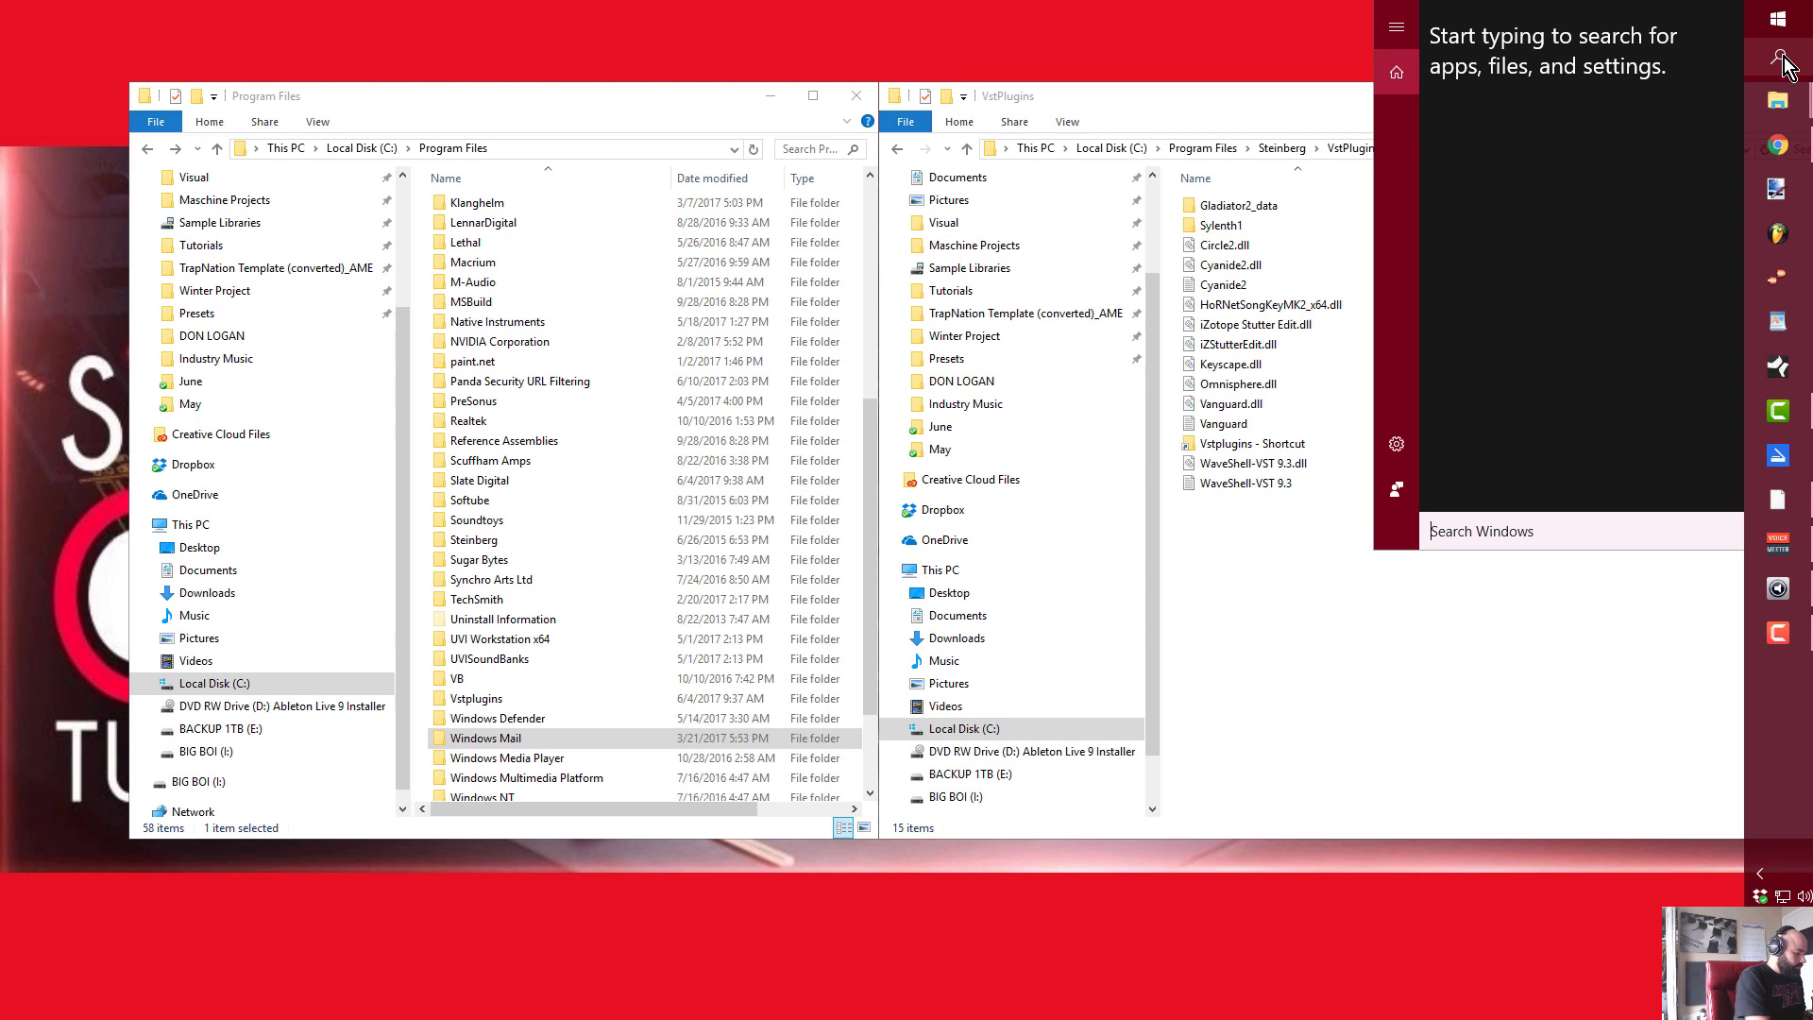
text(abrl)
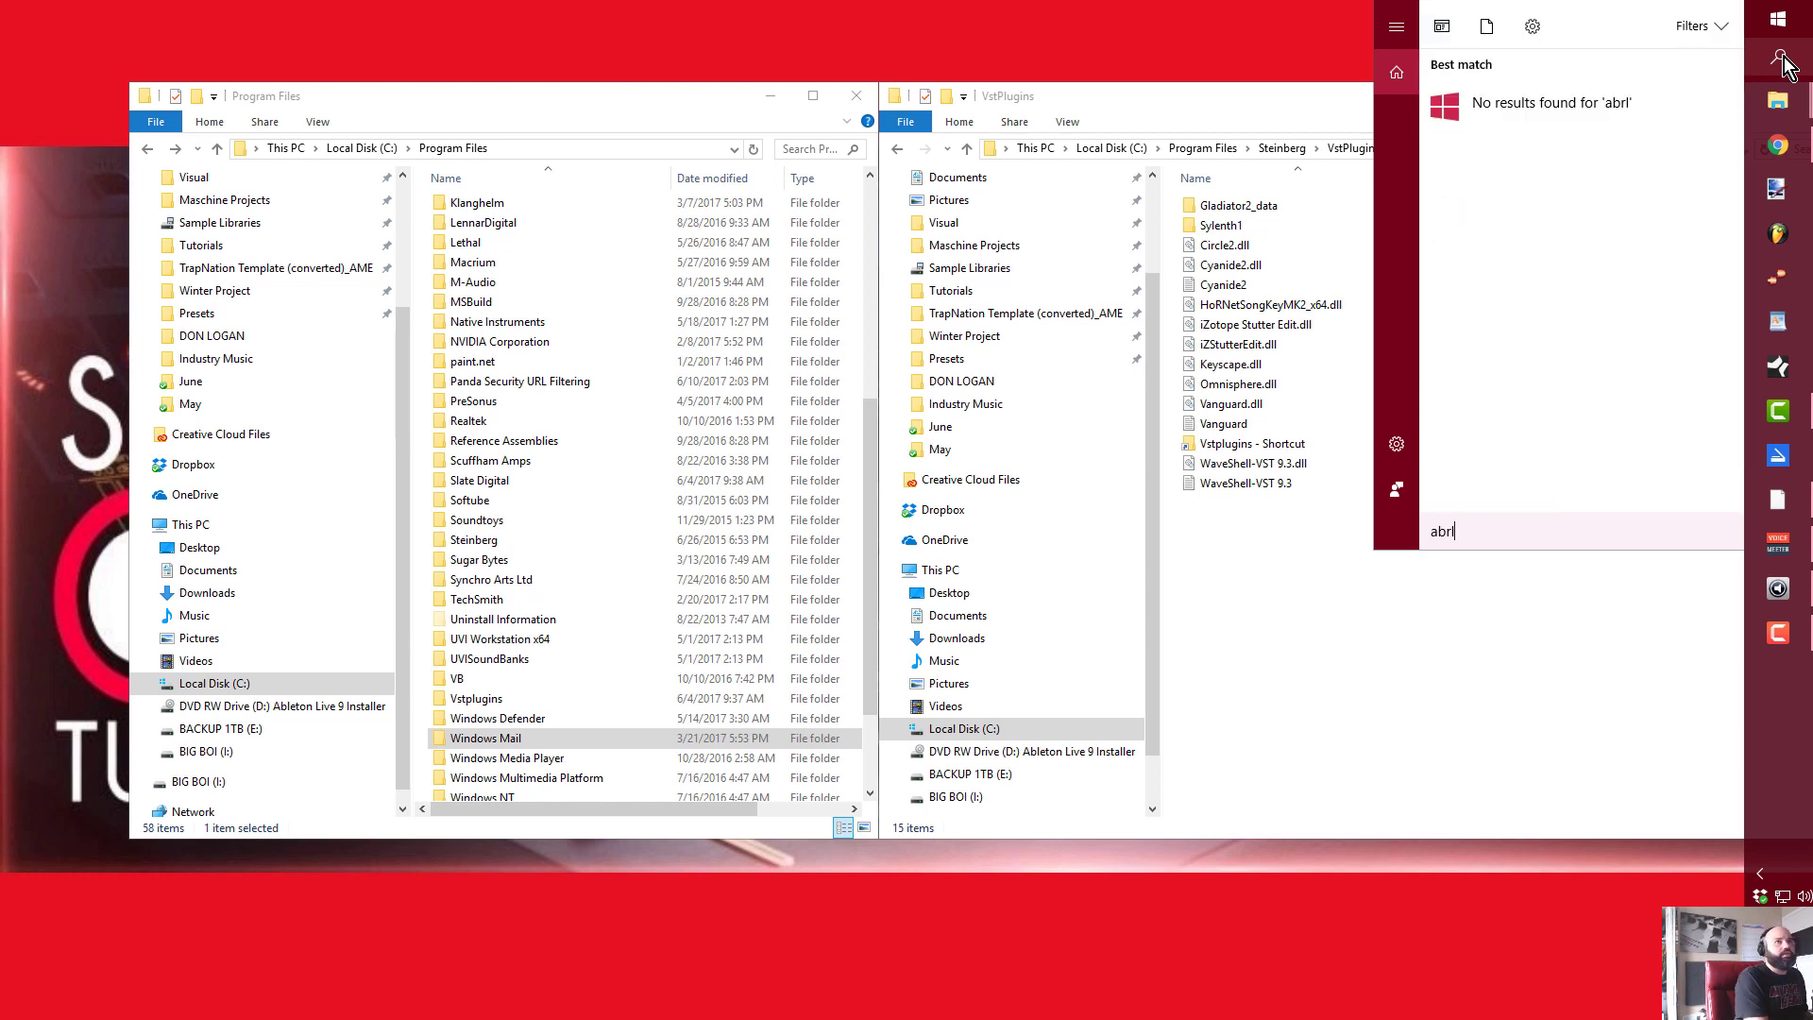
key(BackSpace)
key(BackSpace)
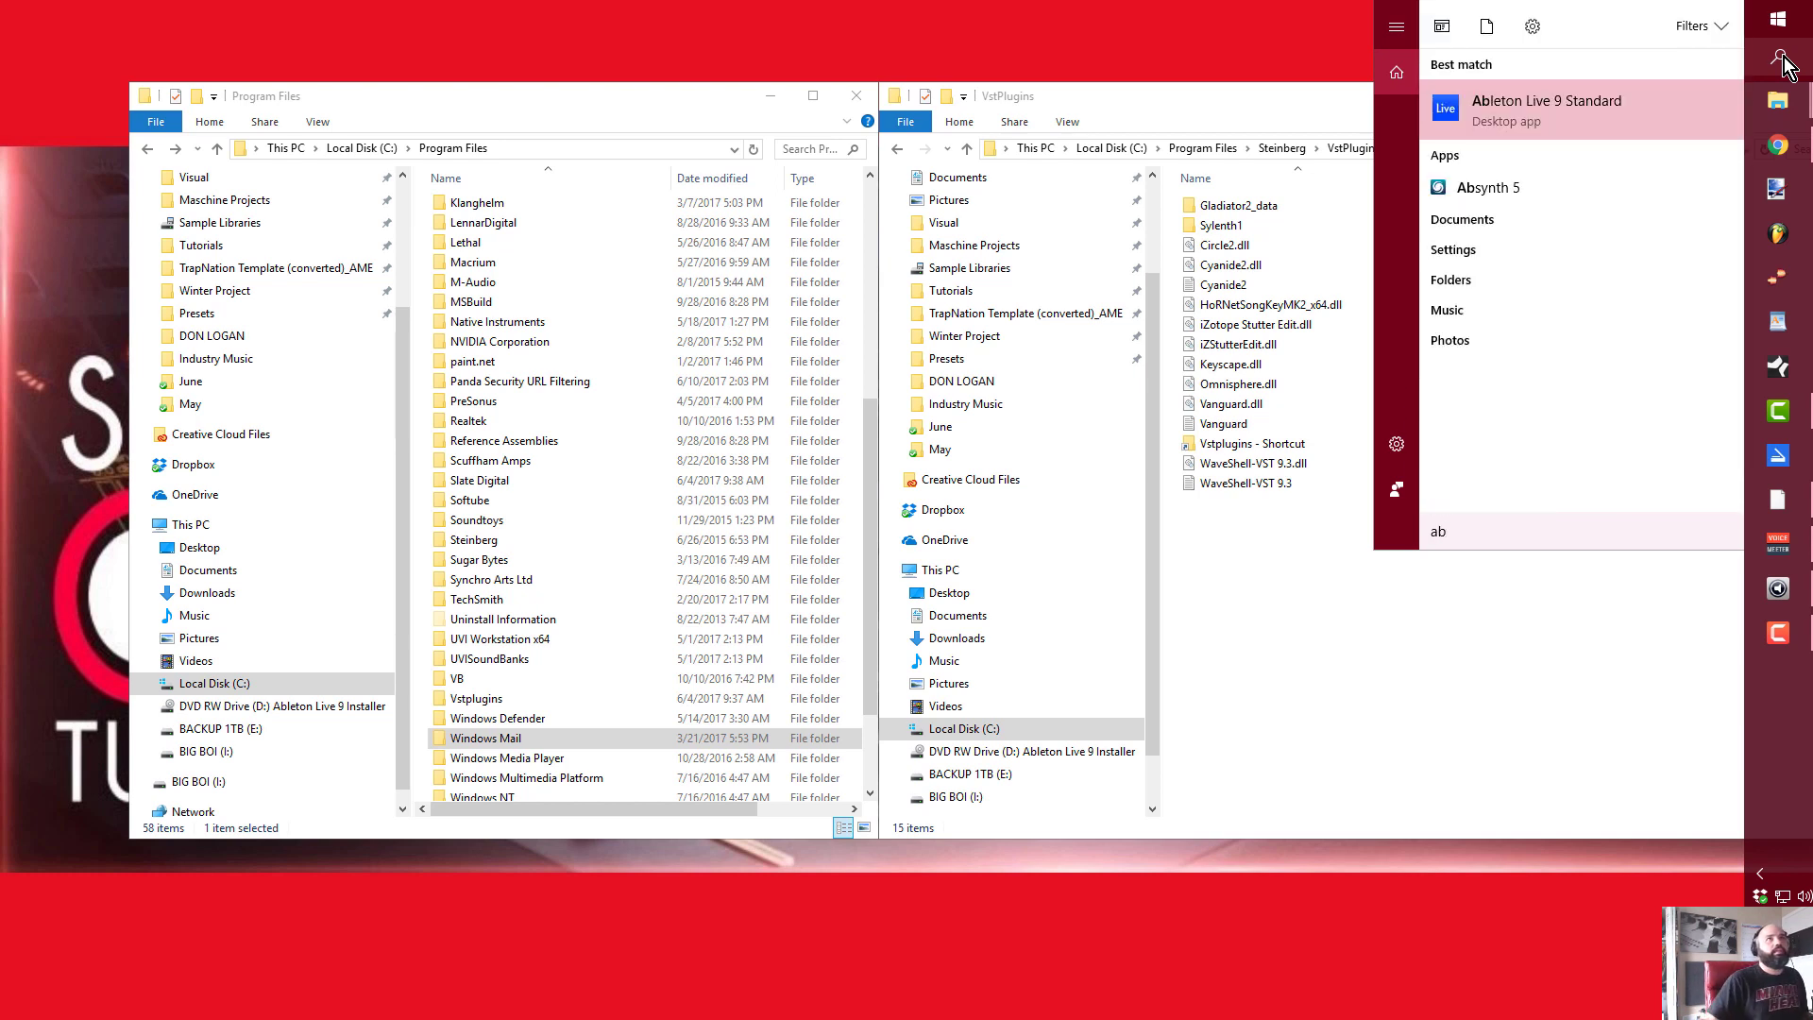
right_click(1560, 91)
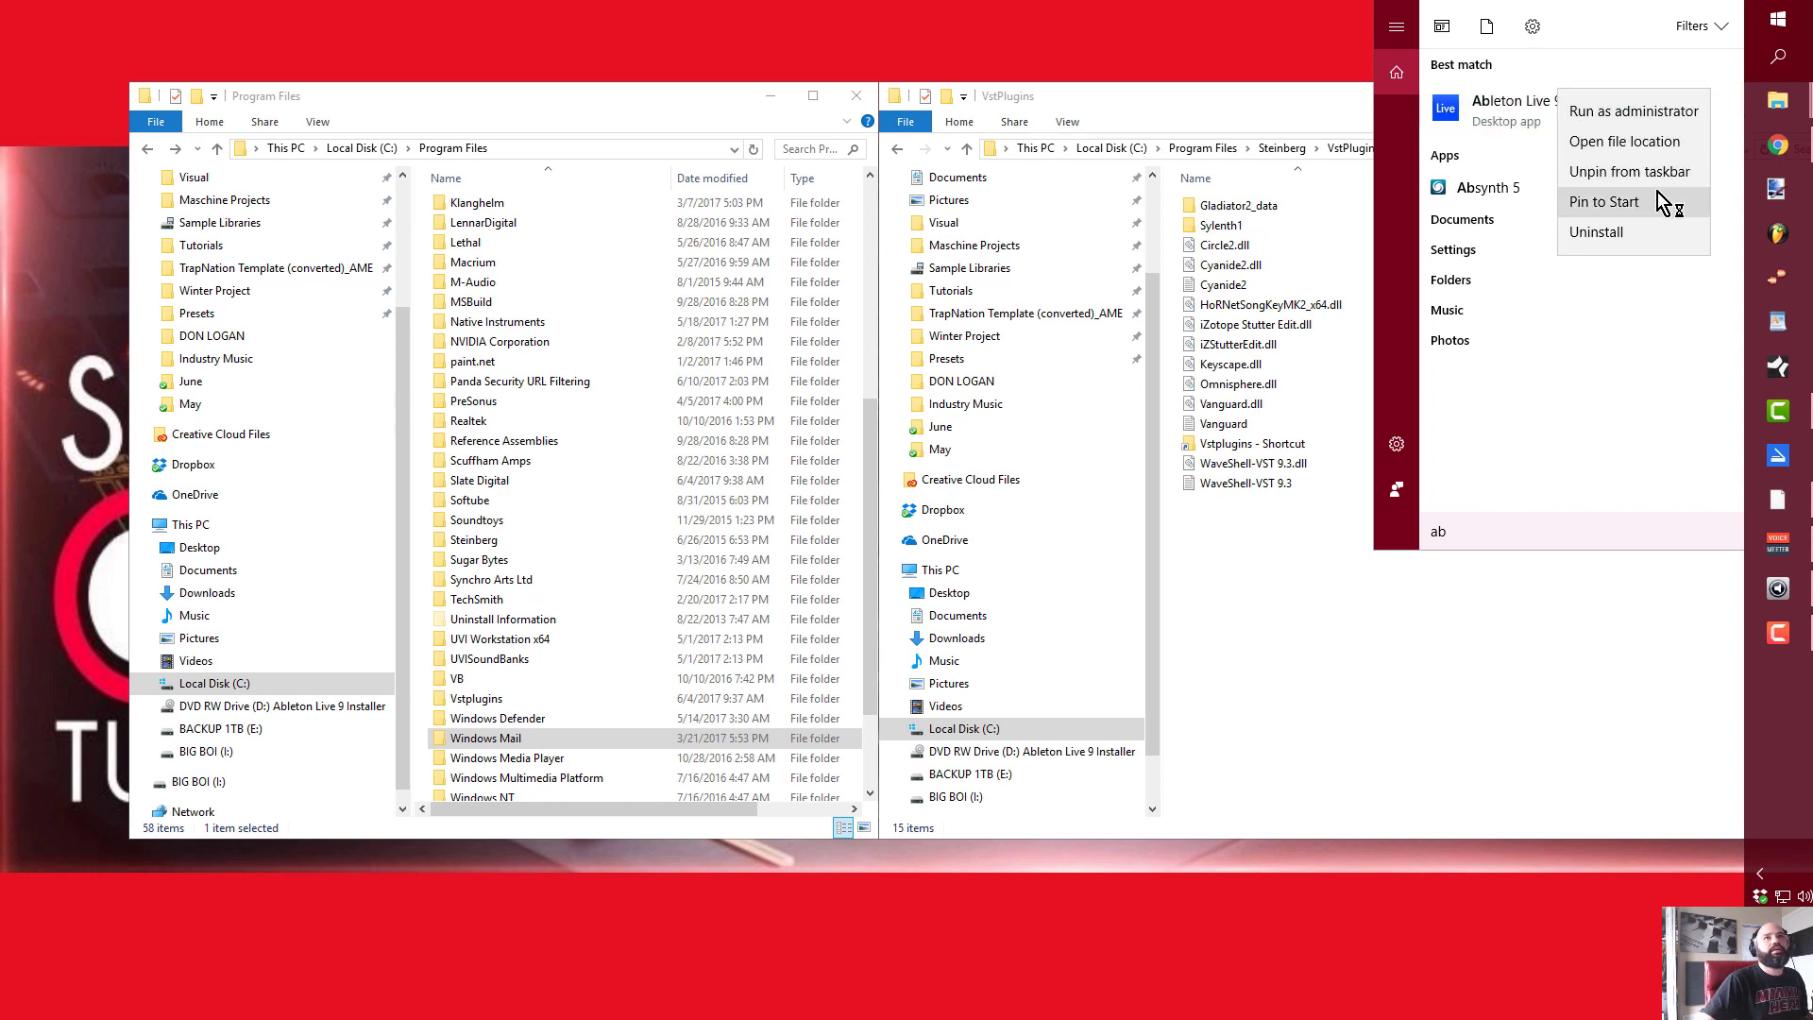
click(1604, 202)
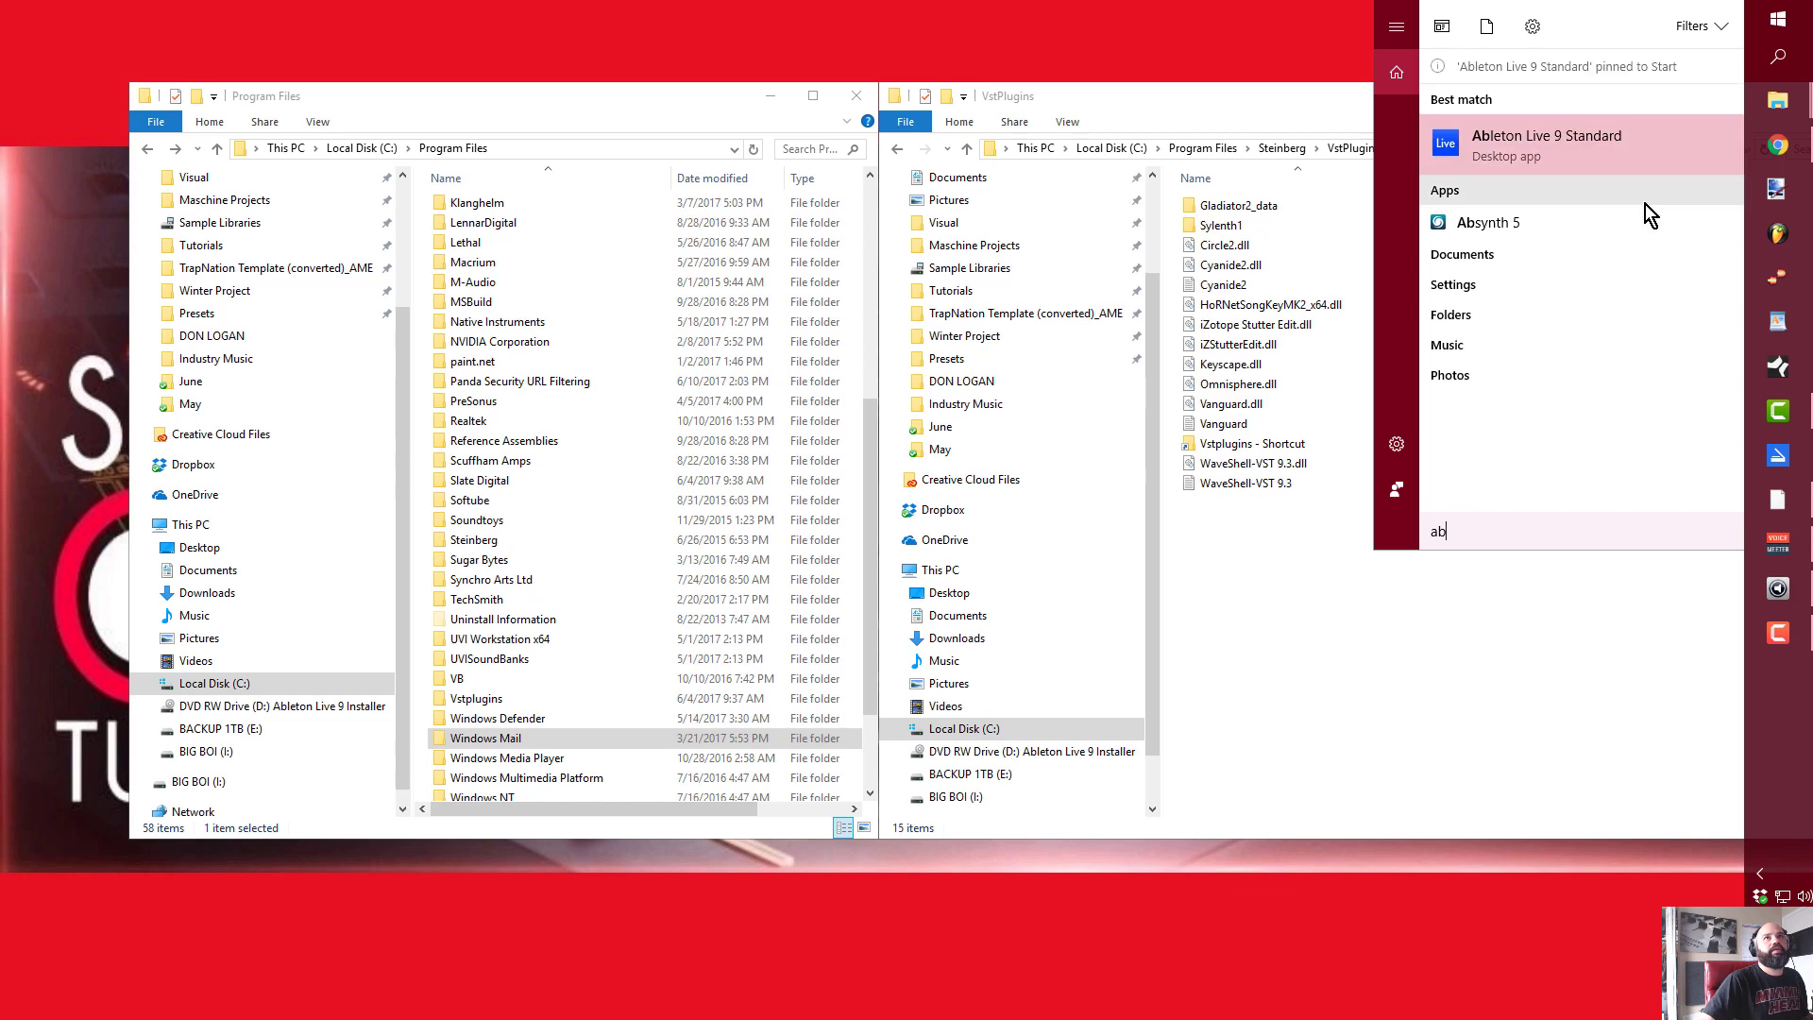
click(1771, 26)
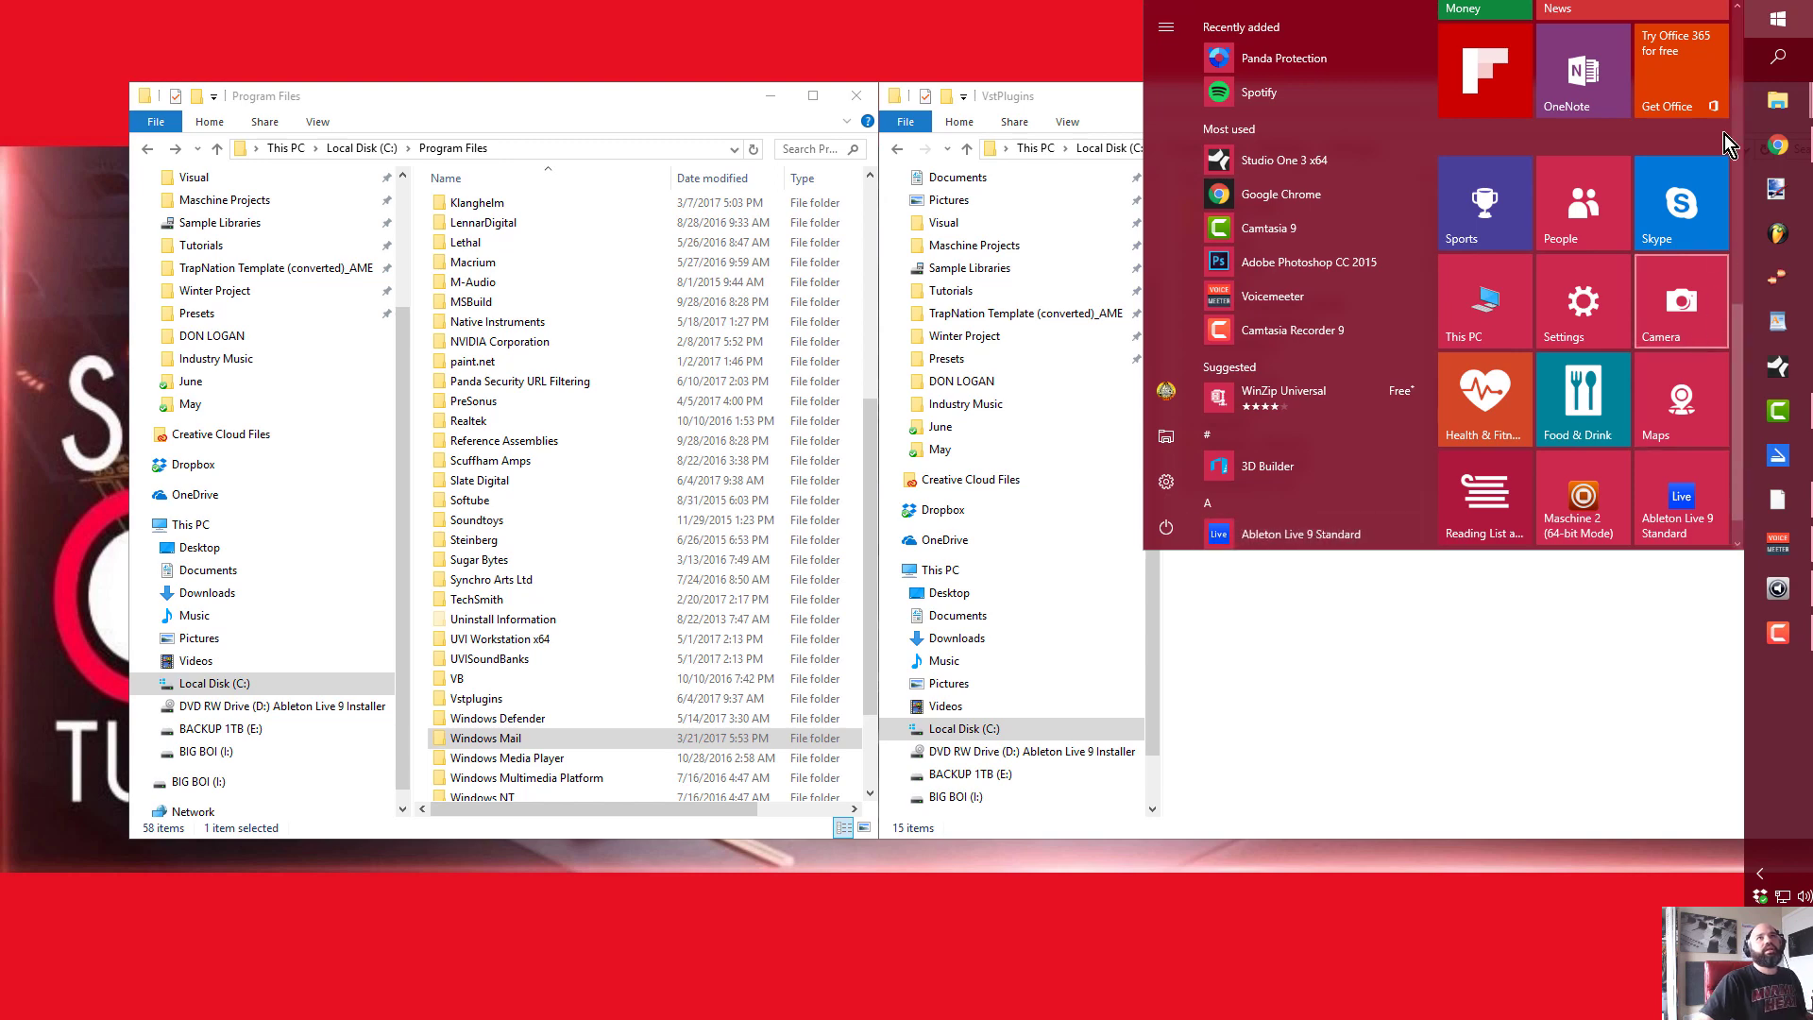
click(997, 14)
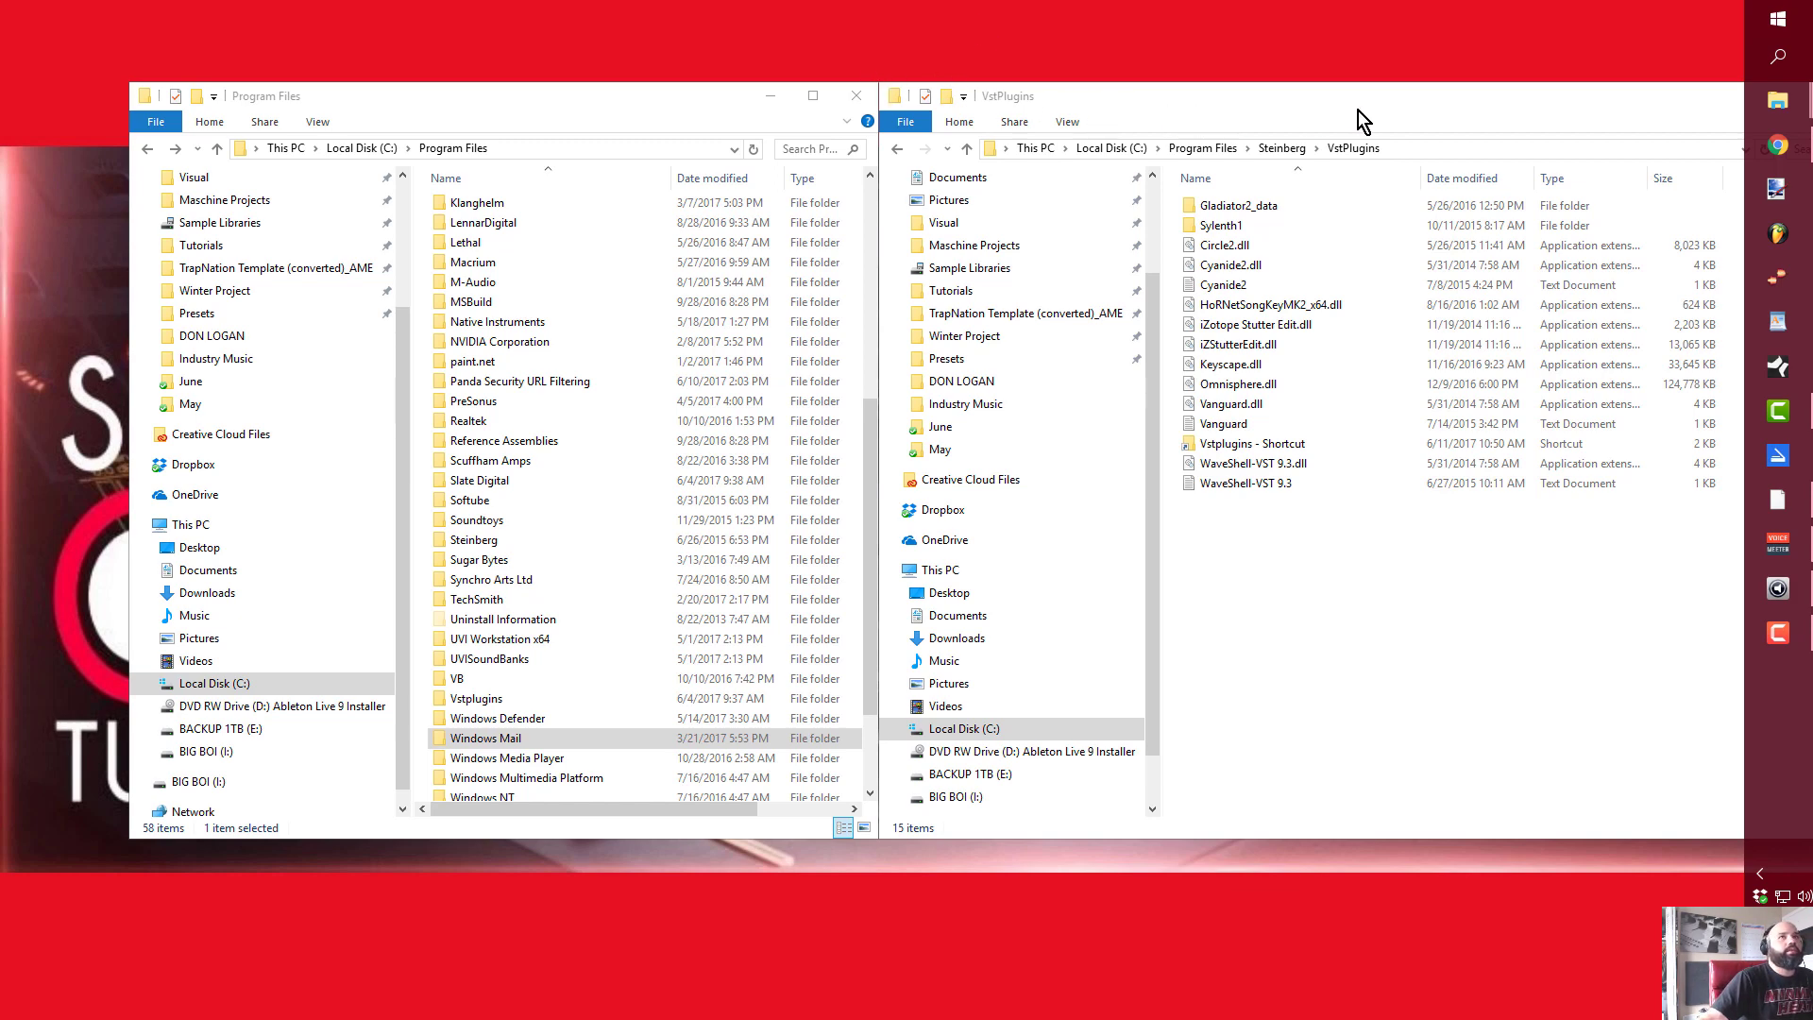
- Unsnap the VstPlugins window and narrow it so the Program Files columns show beside it
drag(1401, 111, 1249, 117)
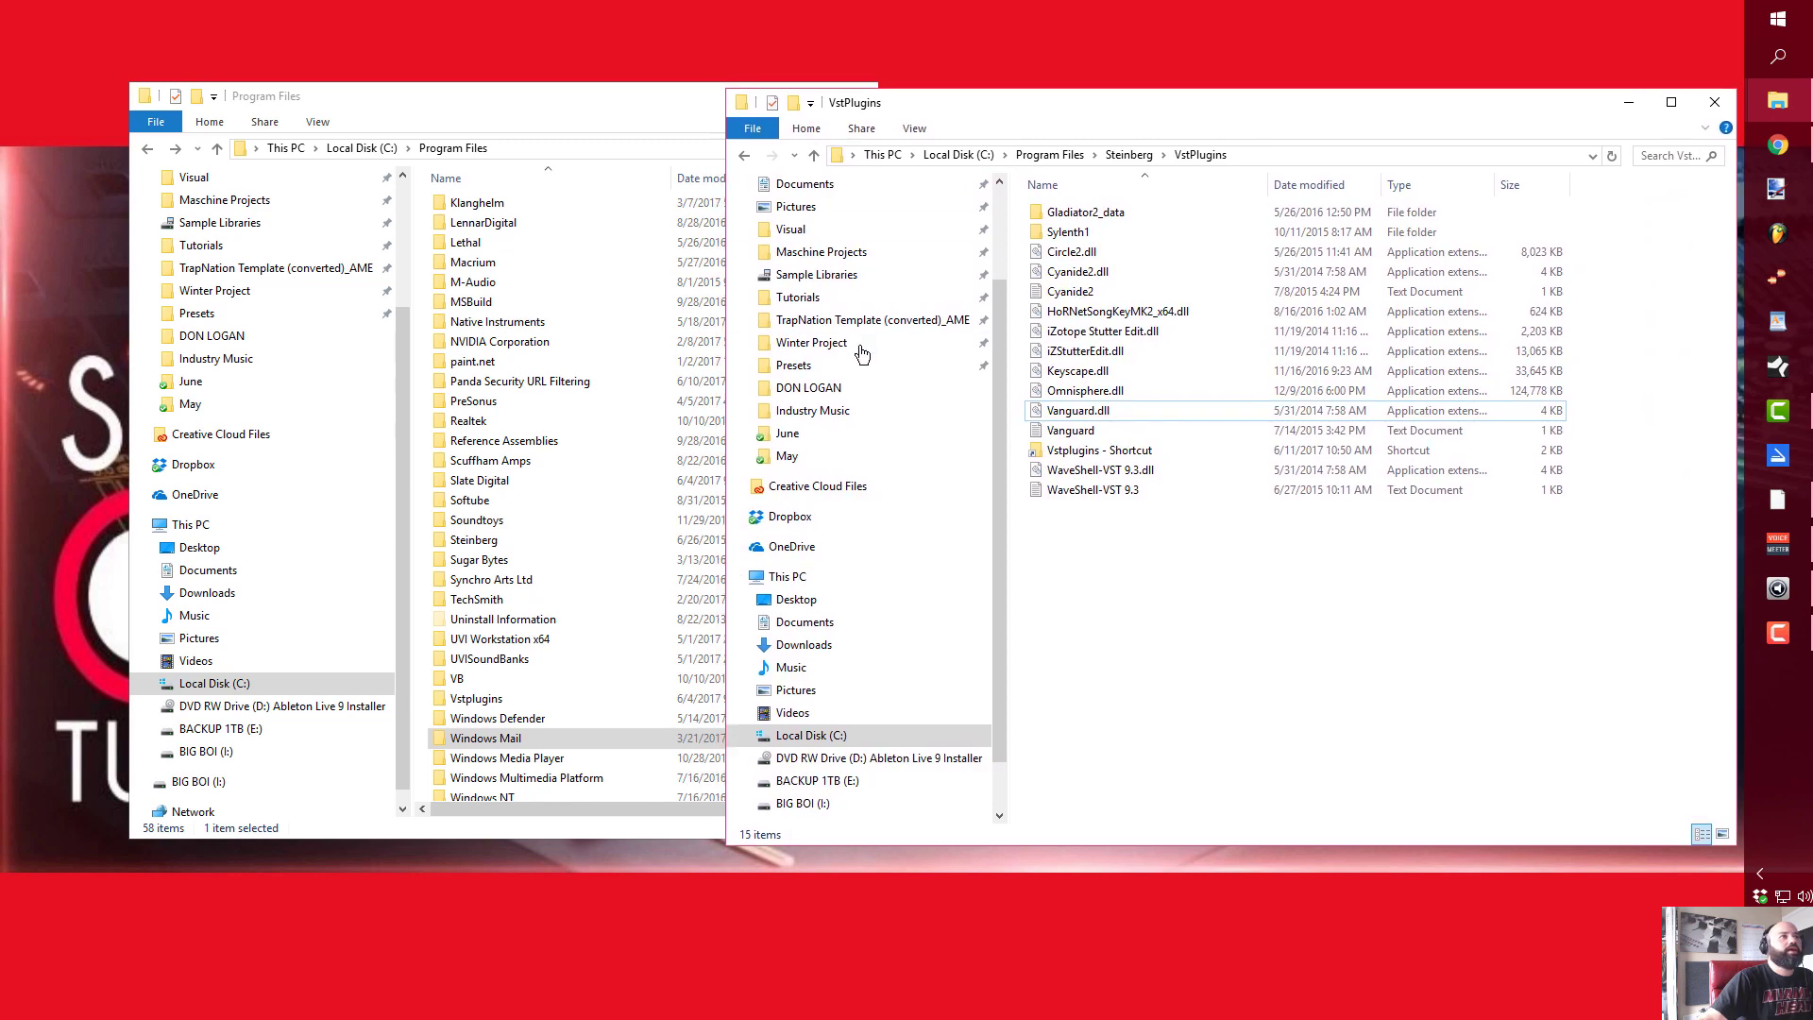
drag(726, 404, 1061, 400)
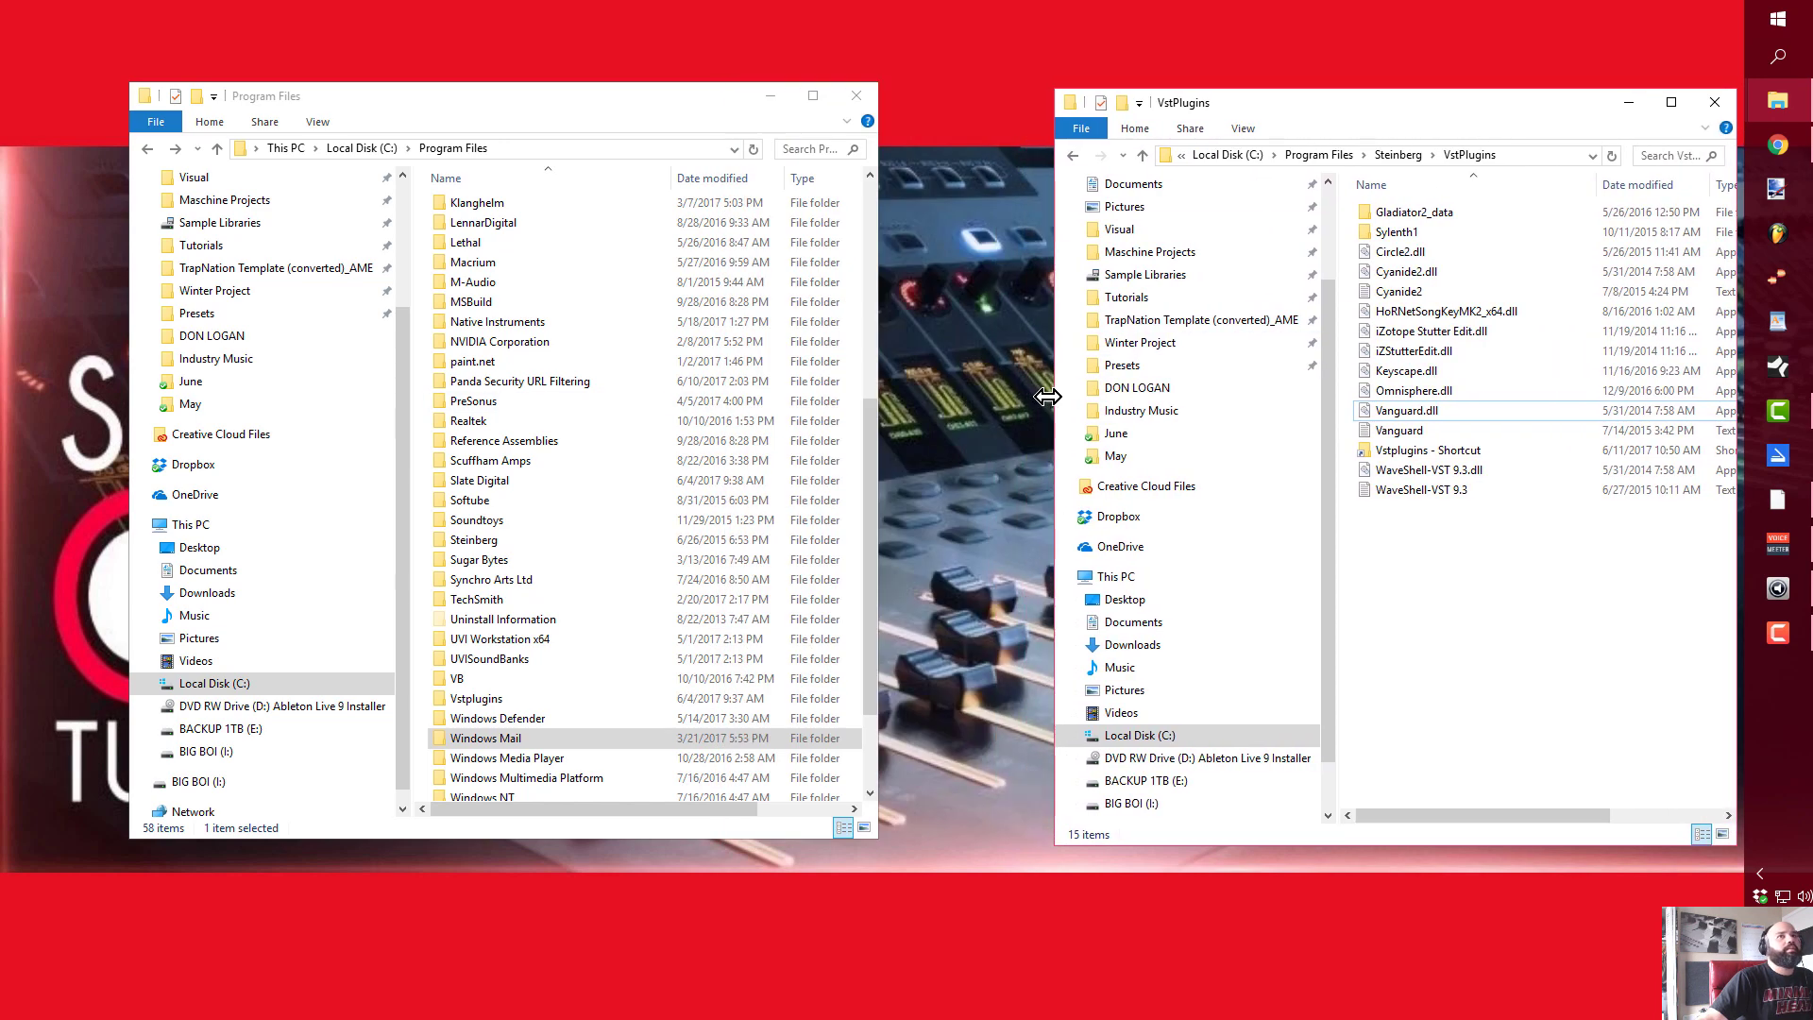